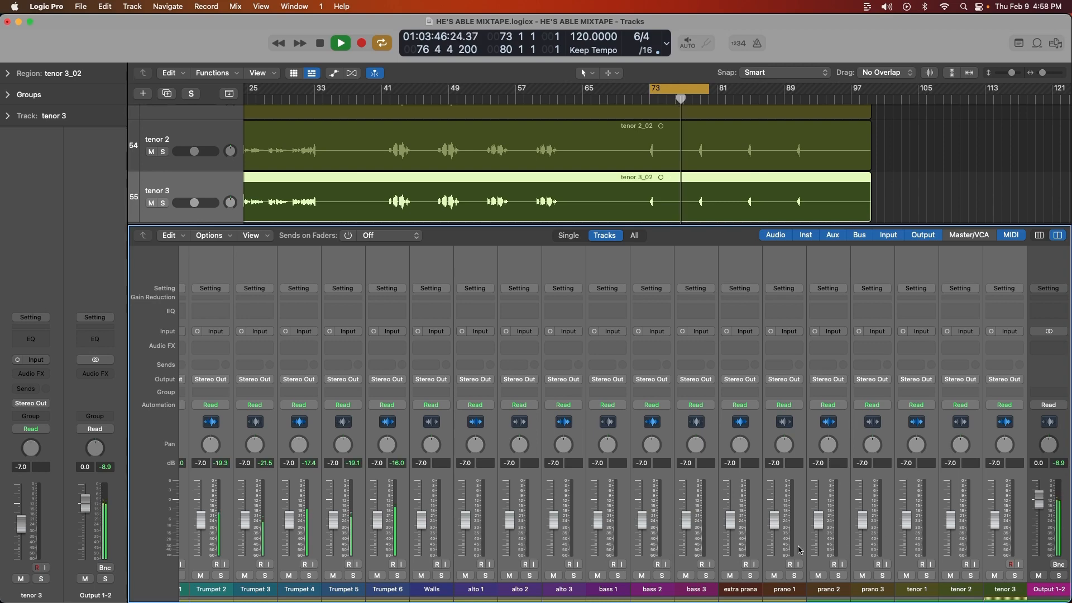
Stop playback and undo the last fader change that lowered all the track channels in the mixer.
{"action": "key", "text": "space"}
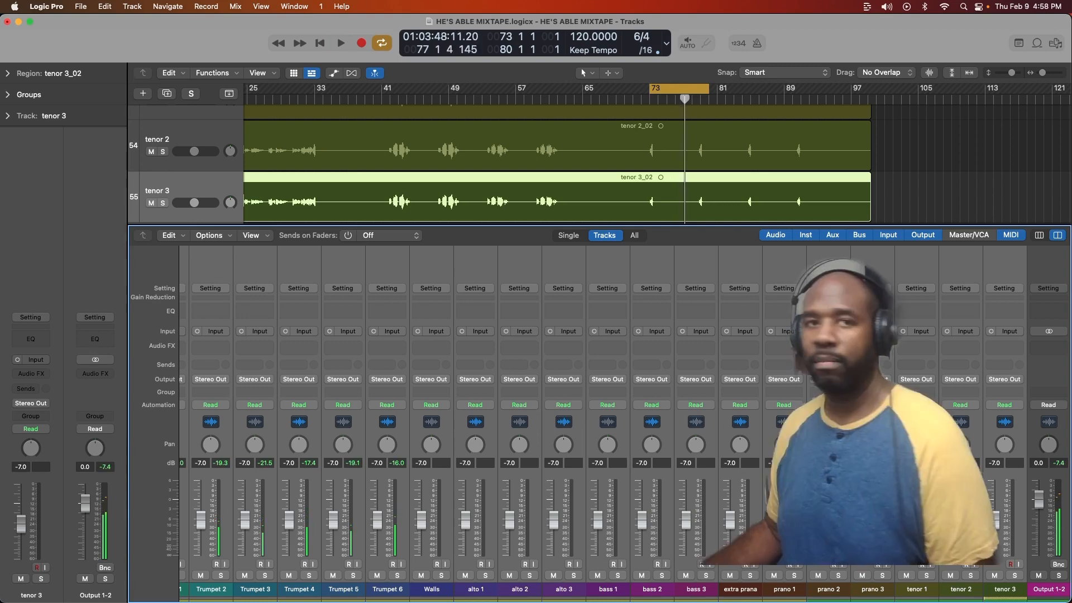
{"action": "scroll", "coordinate": [603, 419], "scroll_direction": "left", "scroll_amount": 20}
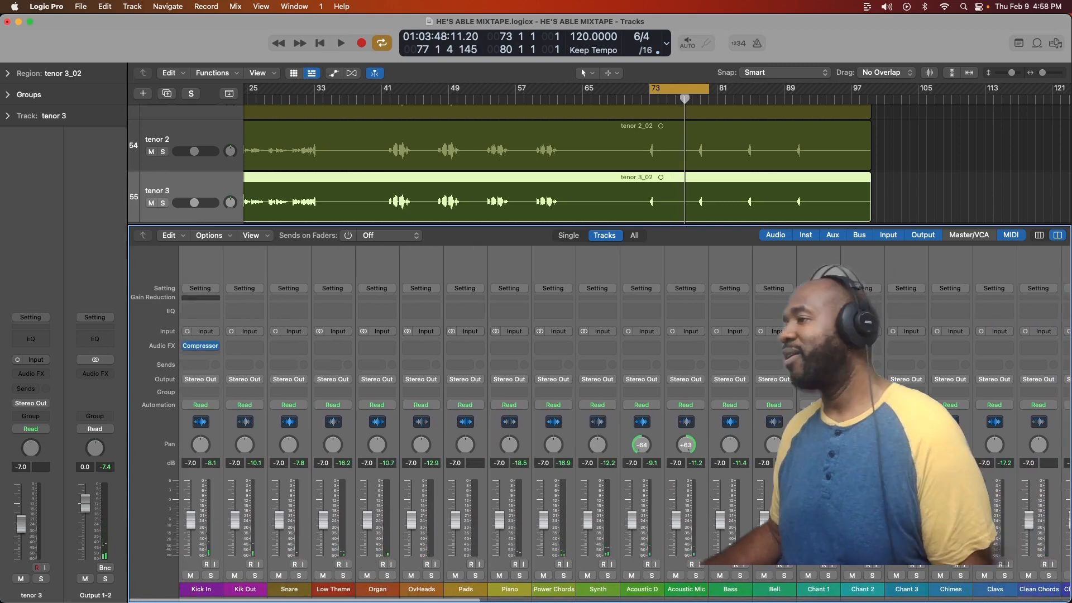
{"action": "key", "text": "super+z"}
{"action": "scroll", "coordinate": [603, 419], "scroll_direction": "right", "scroll_amount": 20}
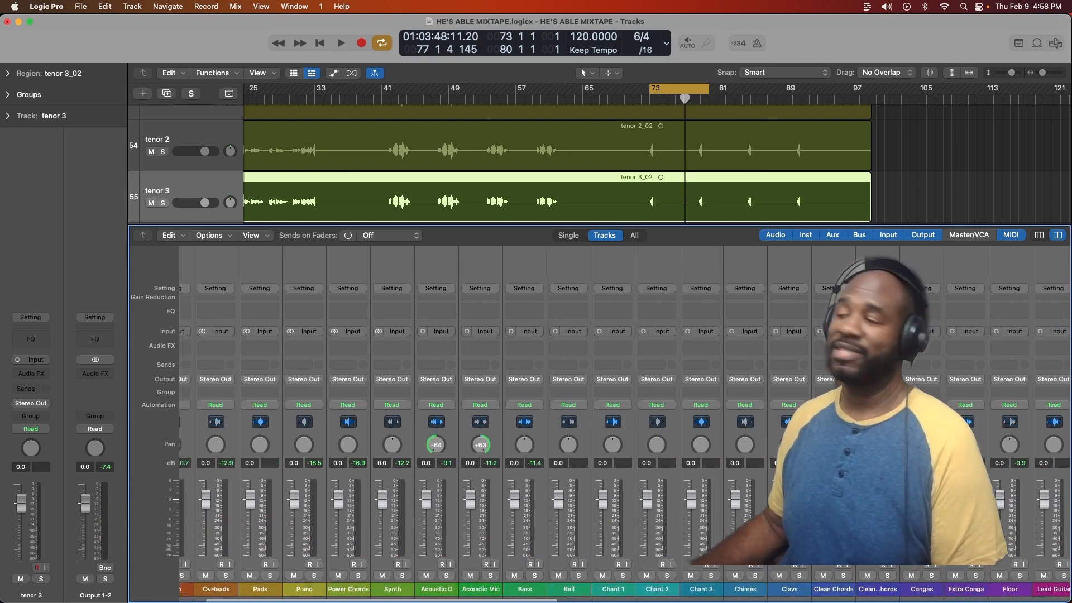
{"action": "scroll", "coordinate": [169, 356], "scroll_direction": "left", "scroll_amount": 20}
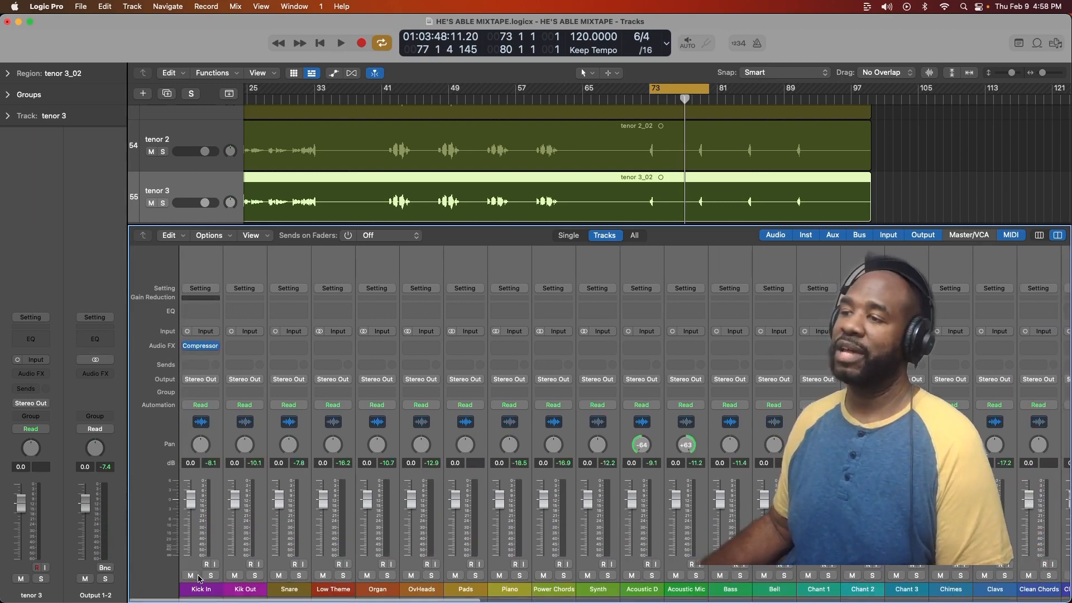
Solo the Kick In track, play it, and set its channel volume to -7 dB.
{"action": "left_click", "coordinate": [207, 593]}
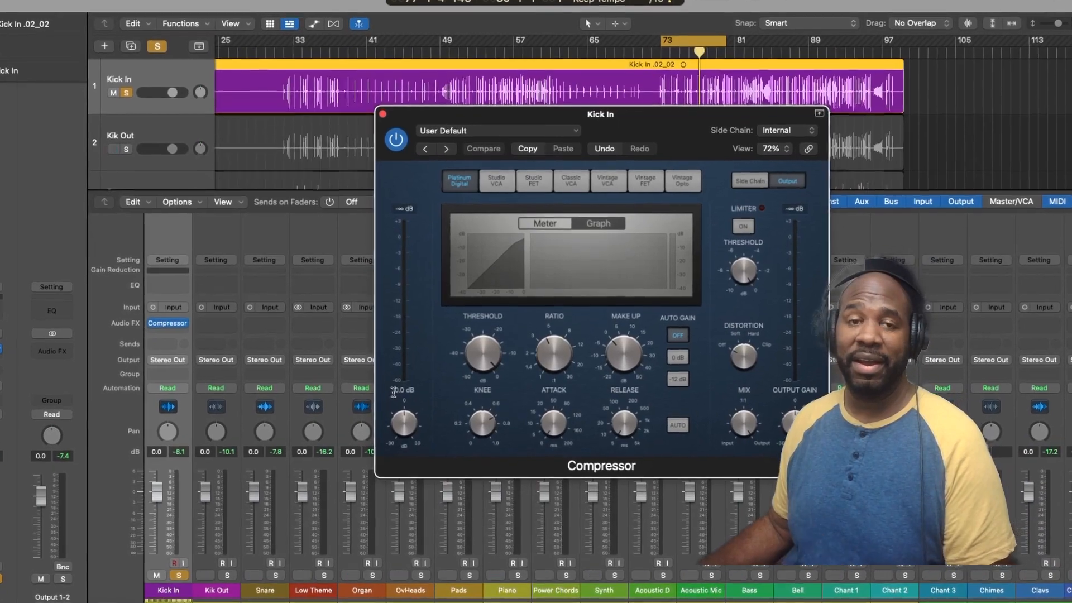
{"action": "key", "text": "space"}
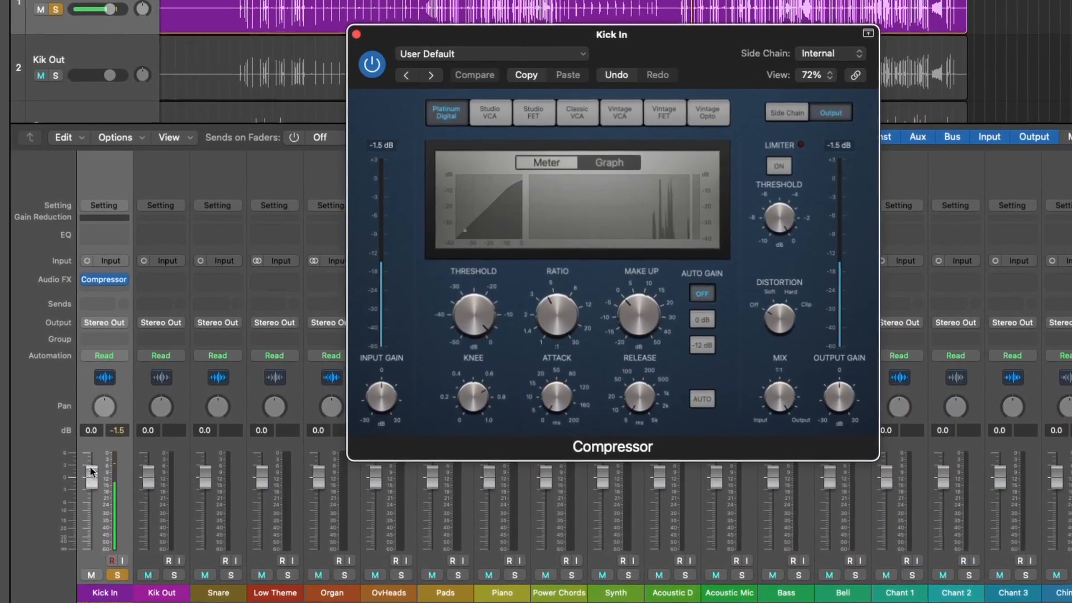
{"action": "double_click", "coordinate": [107, 435]}
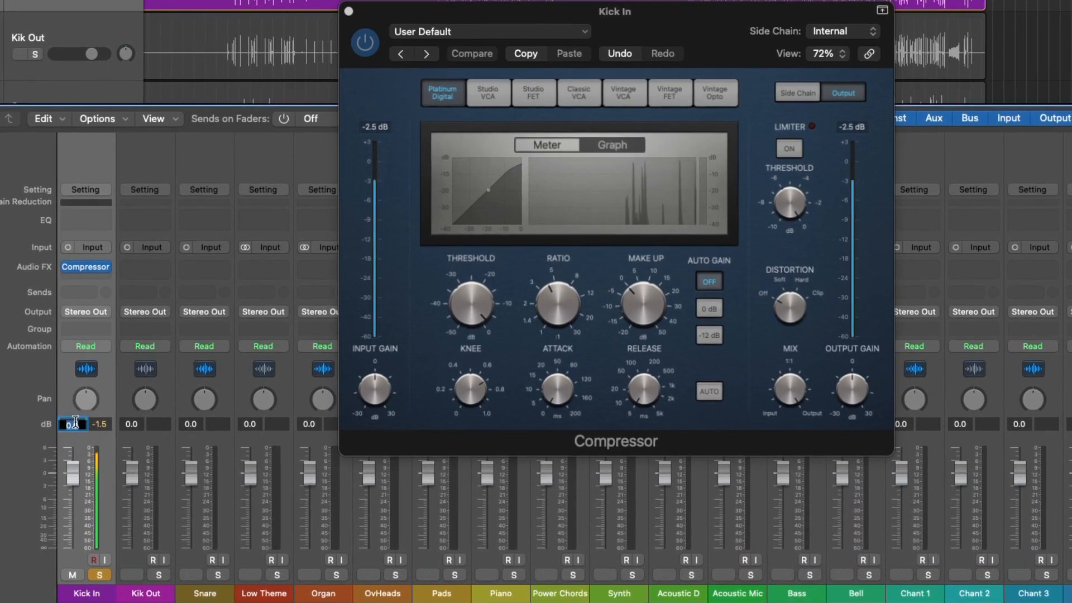
{"action": "type", "text": "-7"}
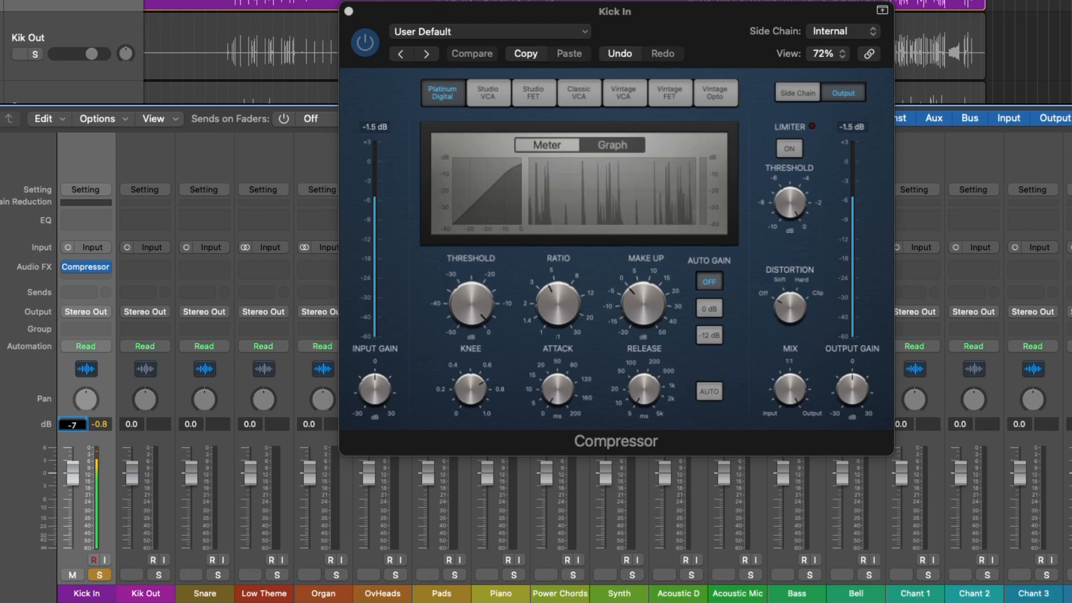
{"action": "key", "text": "Return"}
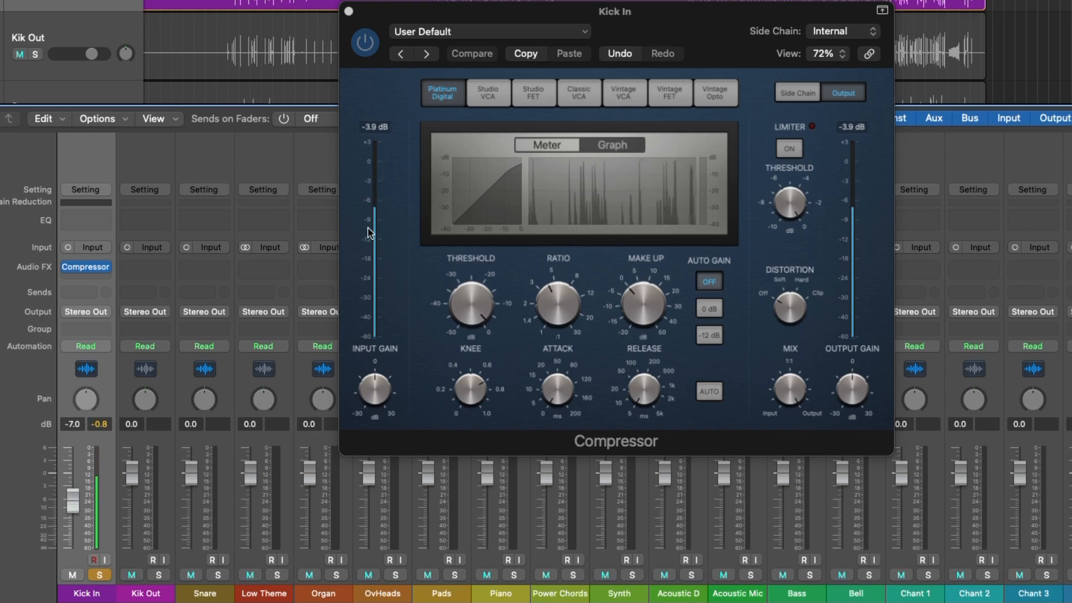
Reset the Kick In volume fader to 0 dB and select its channel strip.
{"action": "left_click", "coordinate": [71, 501], "text": "alt"}
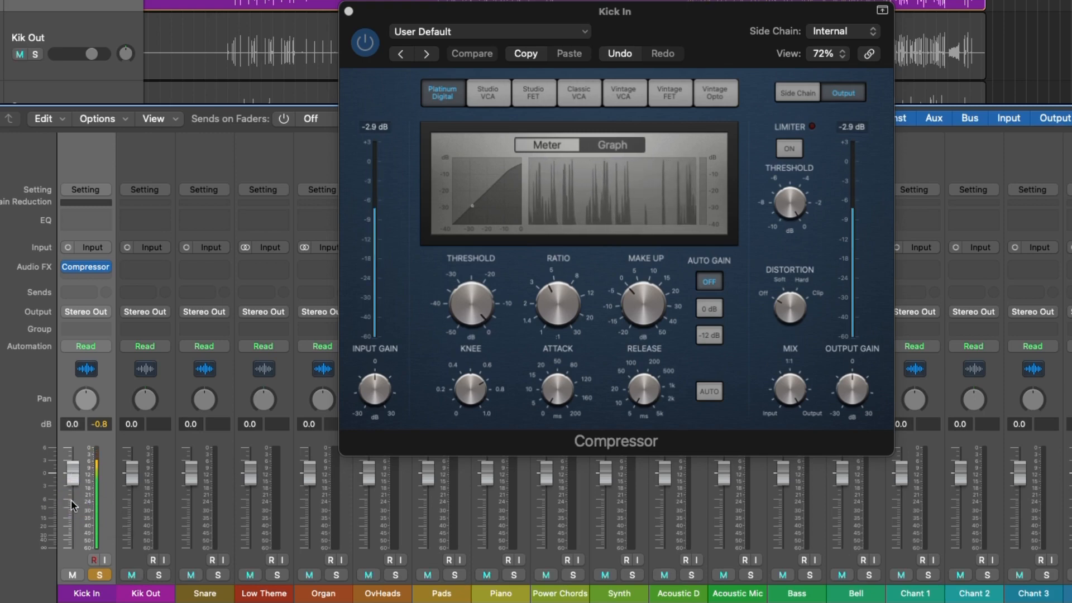
{"action": "left_click", "coordinate": [72, 501]}
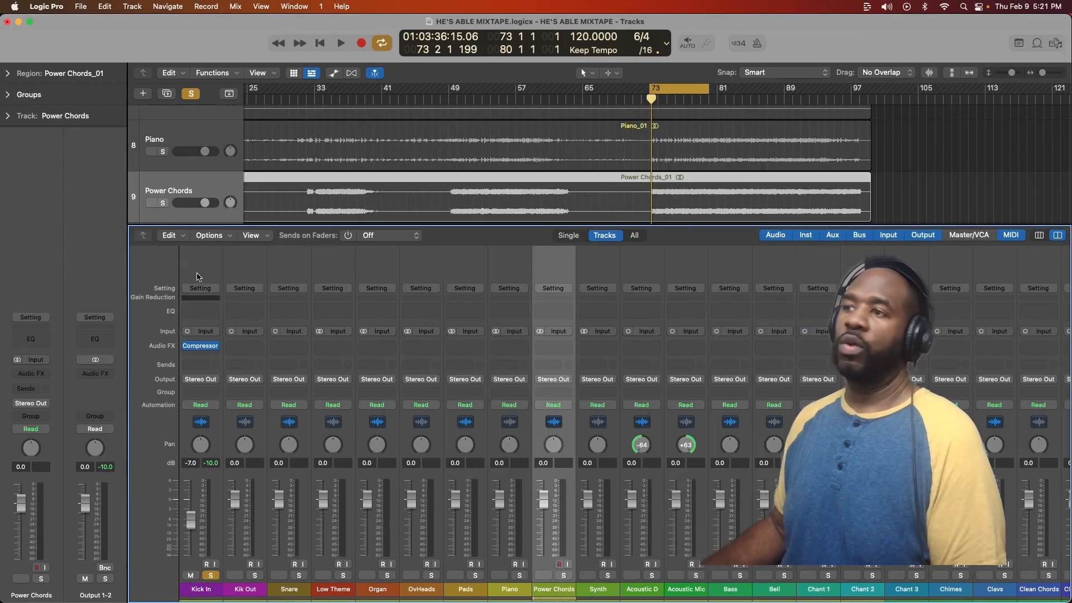
{"action": "left_click", "coordinate": [200, 261]}
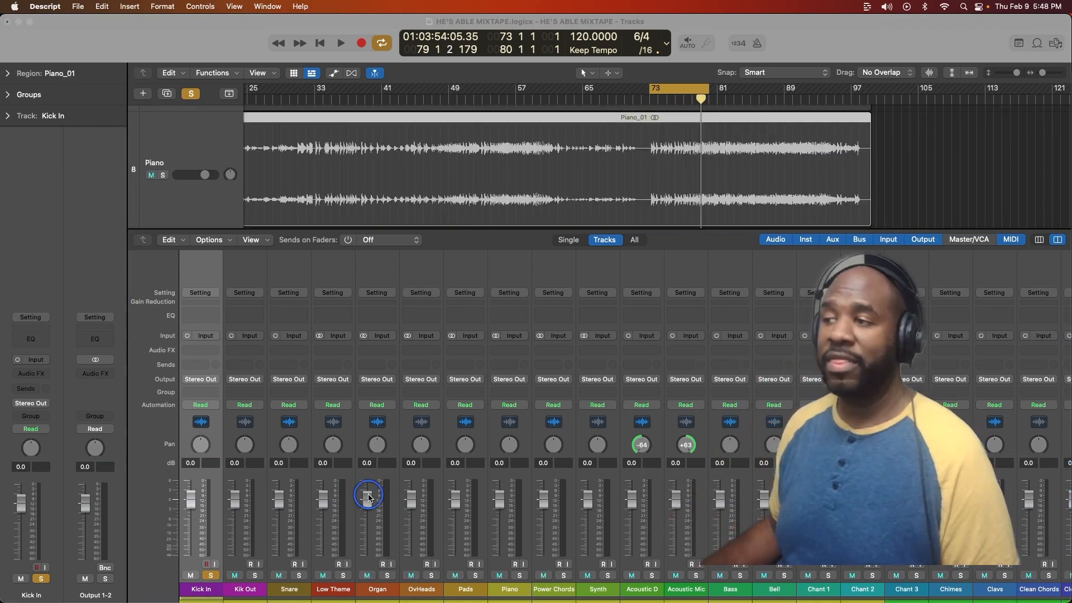
Lower the Organ fader to about -0.6 dB and insert a Compressor on its channel, closing the plug-in window.
{"action": "mouse_move", "coordinate": [366, 500]}
{"action": "left_mouse_down"}
{"action": "mouse_move", "coordinate": [369, 545]}
{"action": "mouse_move", "coordinate": [370, 500]}
{"action": "left_mouse_up"}
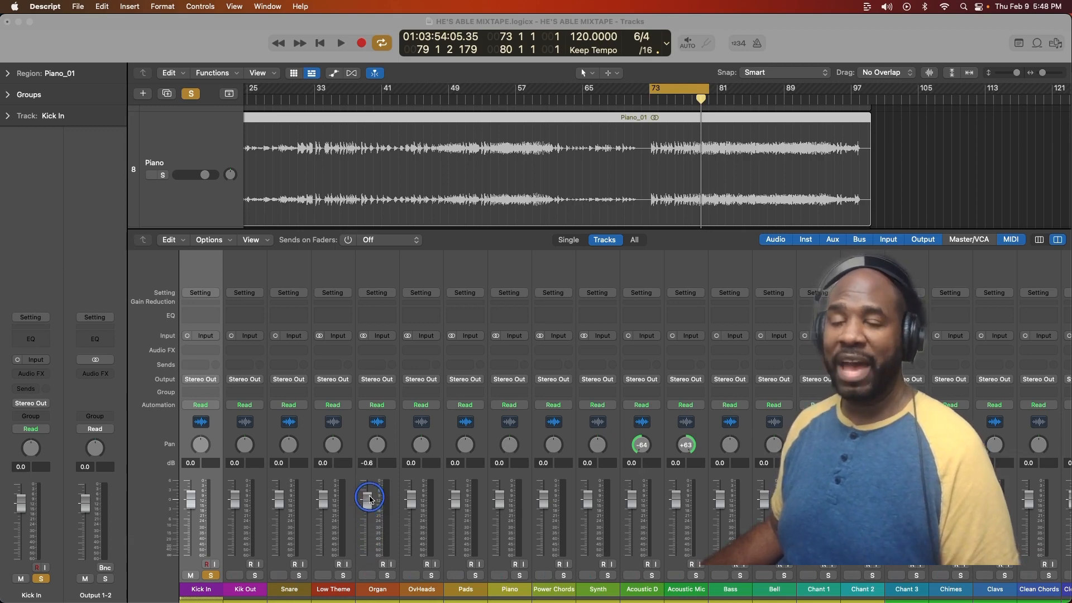
{"action": "left_click", "coordinate": [370, 499]}
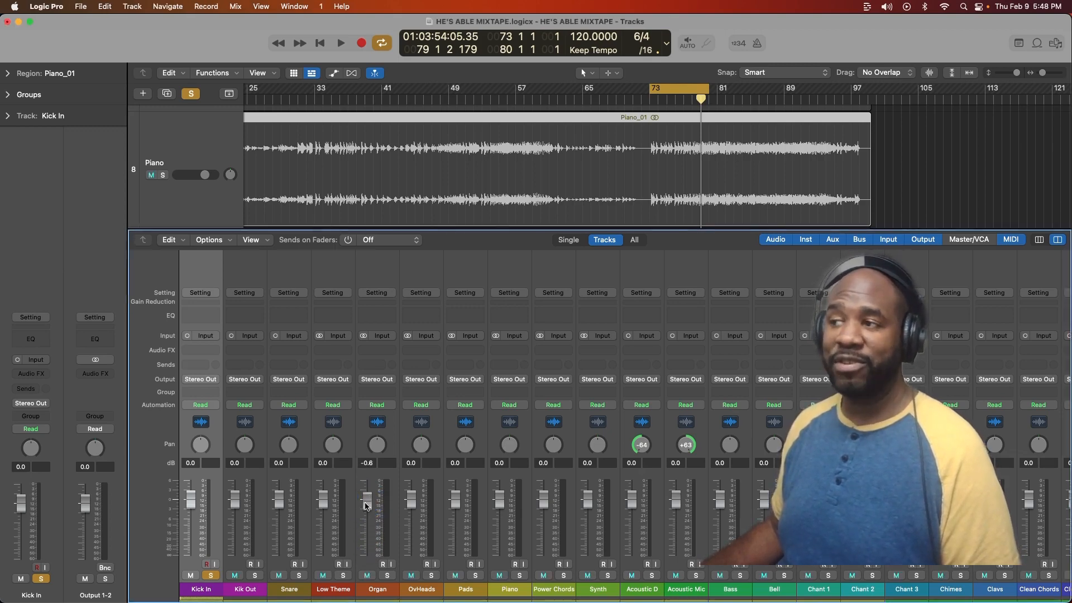
{"action": "left_click", "coordinate": [391, 352]}
{"action": "left_click", "coordinate": [386, 357]}
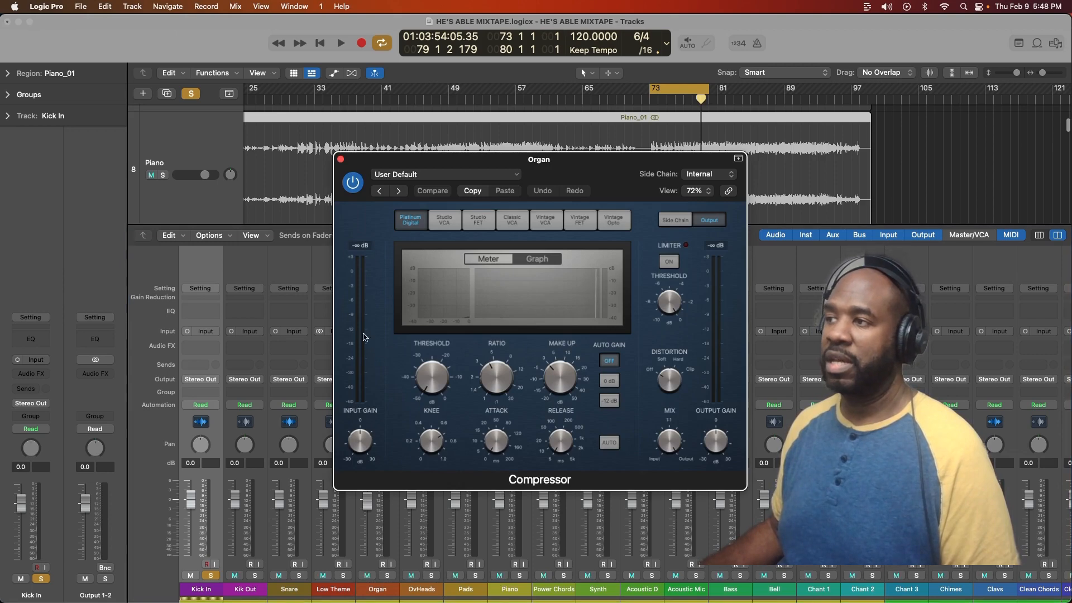
{"action": "left_click", "coordinate": [342, 160]}
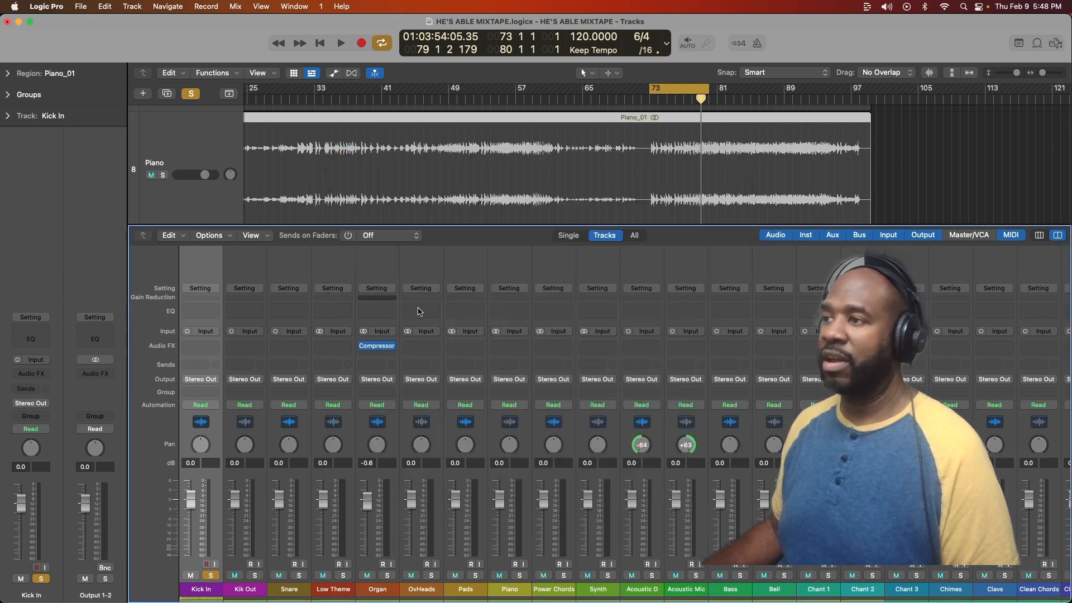
Add a Channel EQ to the Organ channel, close its window, and readjust the channel fader around 0 dB.
{"action": "left_click", "coordinate": [384, 314]}
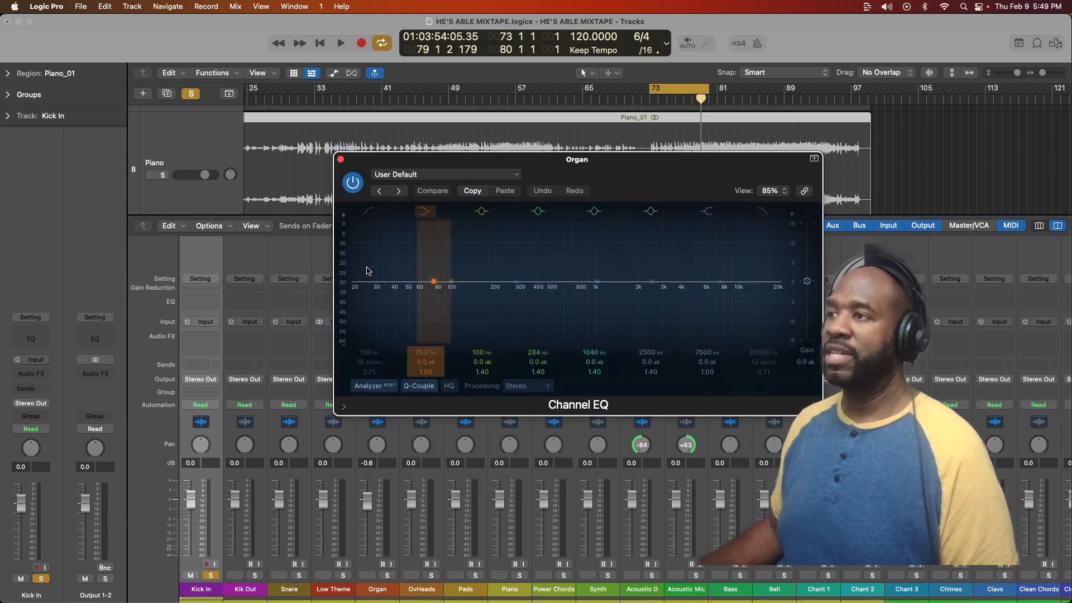
{"action": "left_click", "coordinate": [341, 160]}
{"action": "mouse_move", "coordinate": [368, 516]}
{"action": "left_mouse_down"}
{"action": "mouse_move", "coordinate": [368, 536]}
{"action": "mouse_move", "coordinate": [377, 506]}
{"action": "mouse_move", "coordinate": [363, 581]}
{"action": "mouse_move", "coordinate": [367, 499]}
{"action": "left_mouse_up"}
{"action": "left_click", "coordinate": [377, 337]}
{"action": "key", "text": "v"}
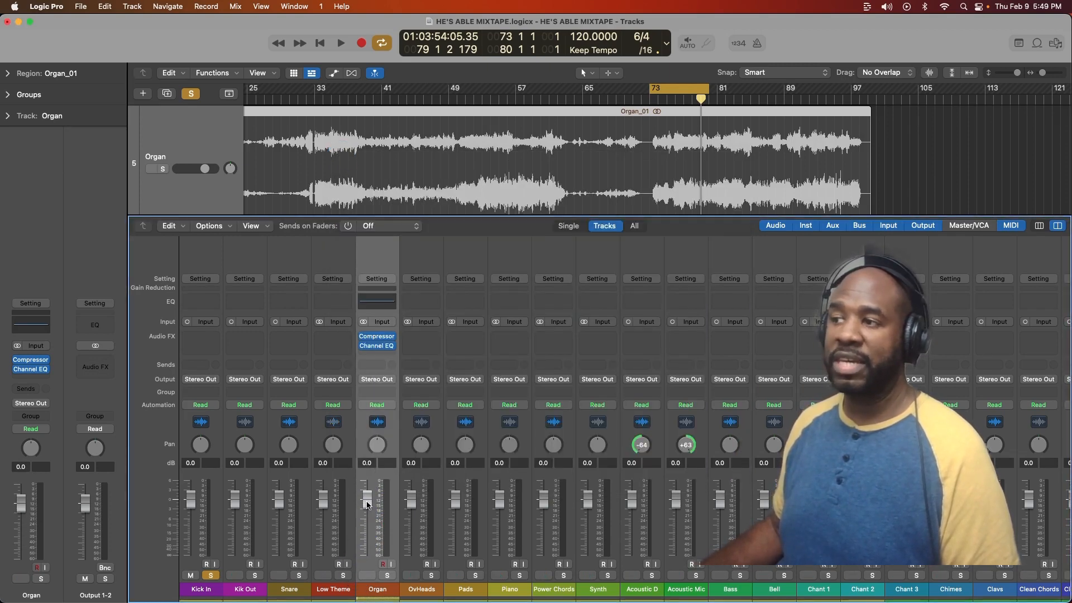
{"action": "left_click_drag", "start_coordinate": [367, 503], "coordinate": [366, 507]}
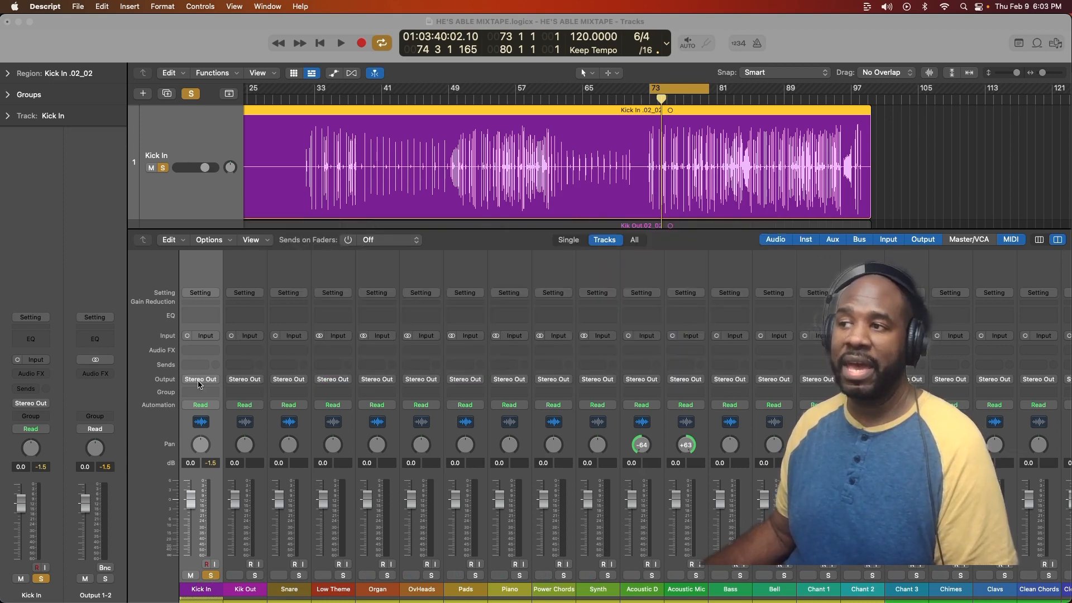
Insert a Gain plug-in on the Kick In channel and start playback.
{"action": "left_click", "coordinate": [214, 353]}
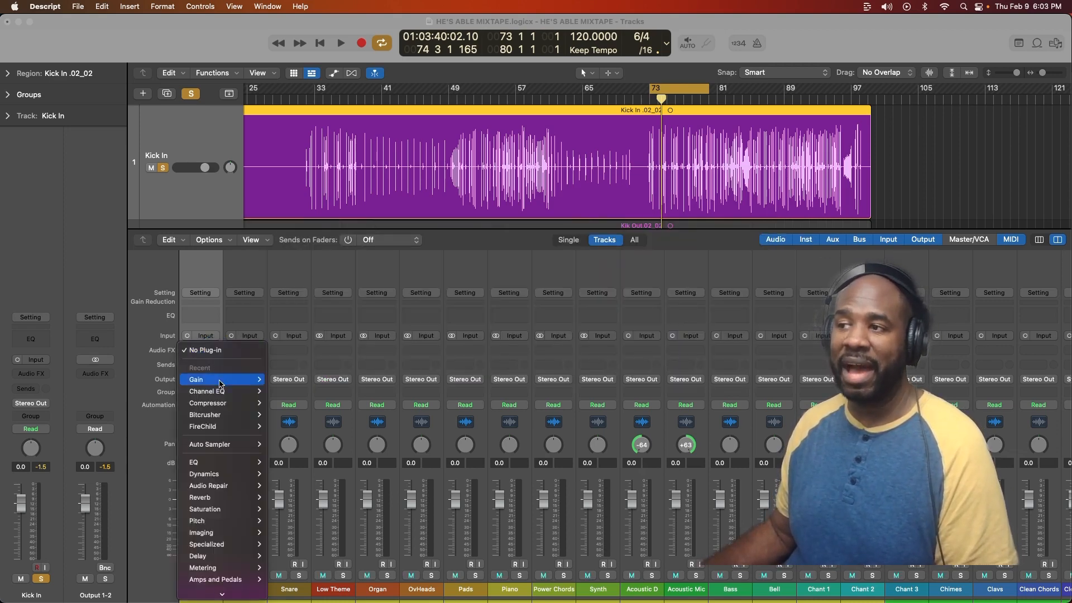
{"action": "left_click", "coordinate": [280, 380]}
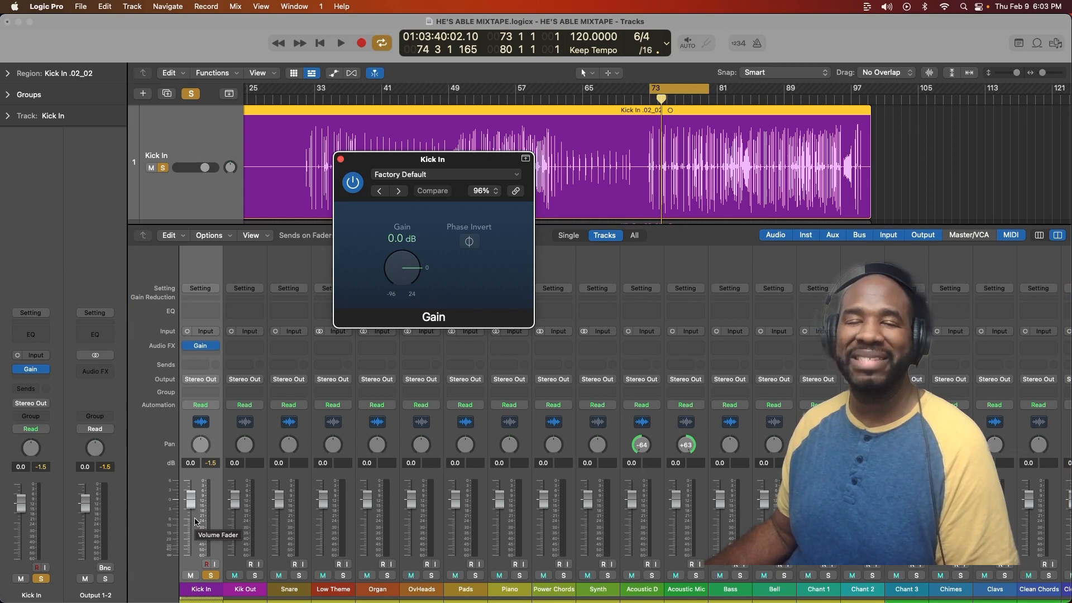
{"action": "key", "text": "space"}
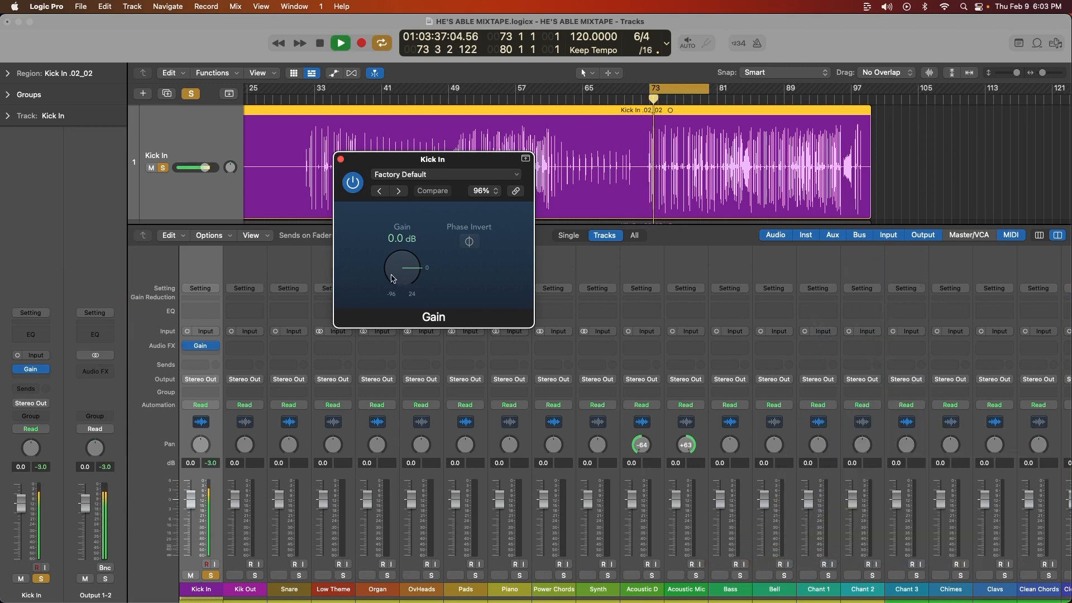
Lower the Kick In Gain plug-in to about -17.8 dB, resetting the channel's peak reading between adjustments.
{"action": "left_click_drag", "start_coordinate": [397, 283], "coordinate": [383, 288]}
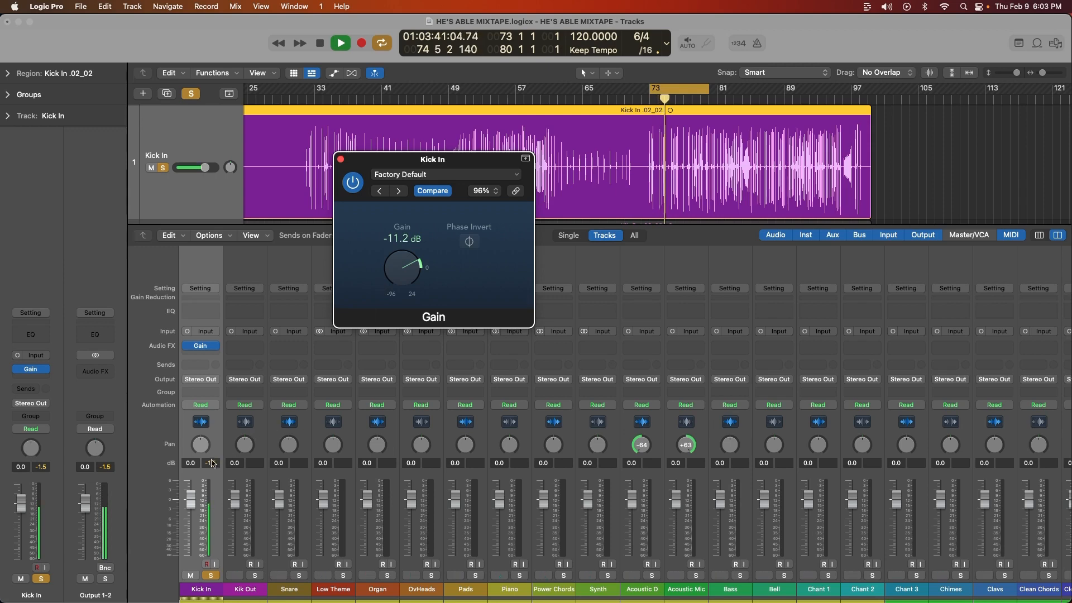
{"action": "left_click_drag", "start_coordinate": [407, 272], "coordinate": [389, 281]}
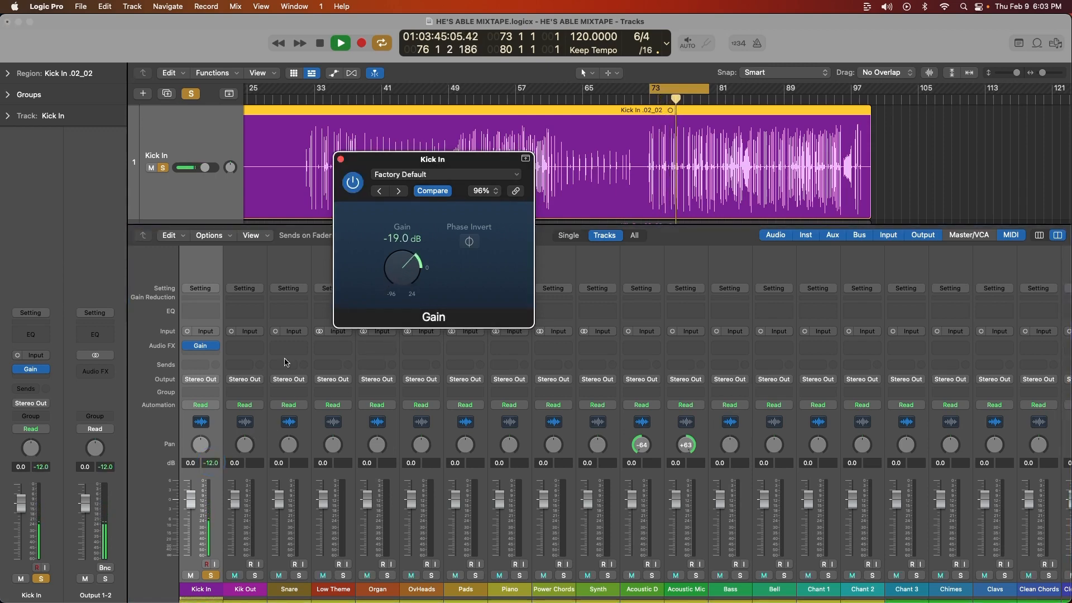
{"action": "left_click", "coordinate": [206, 469]}
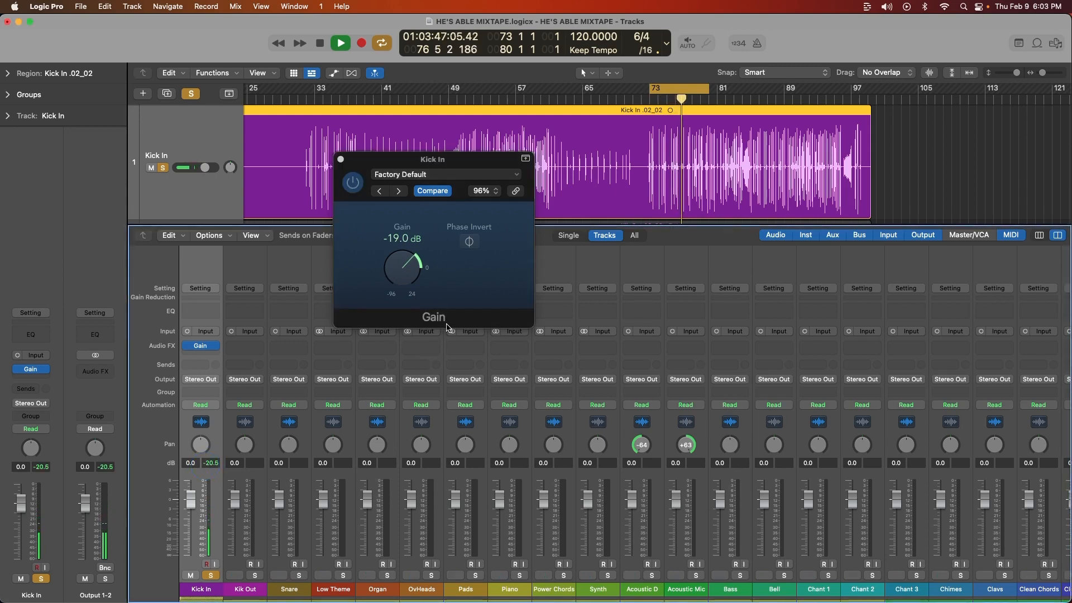
{"action": "left_click_drag", "start_coordinate": [406, 289], "coordinate": [406, 286]}
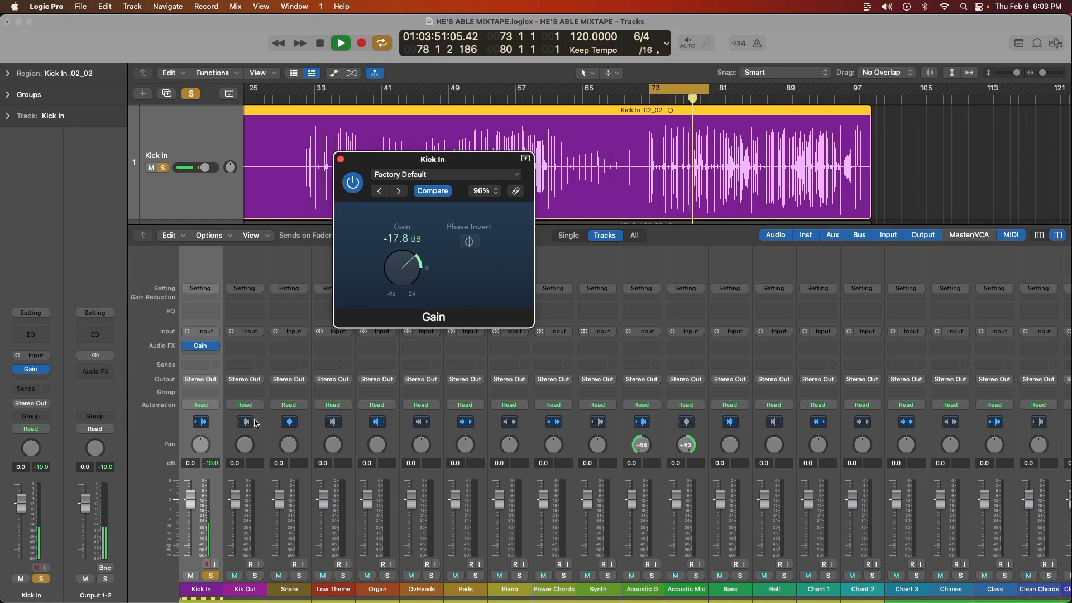
{"action": "left_click", "coordinate": [216, 463]}
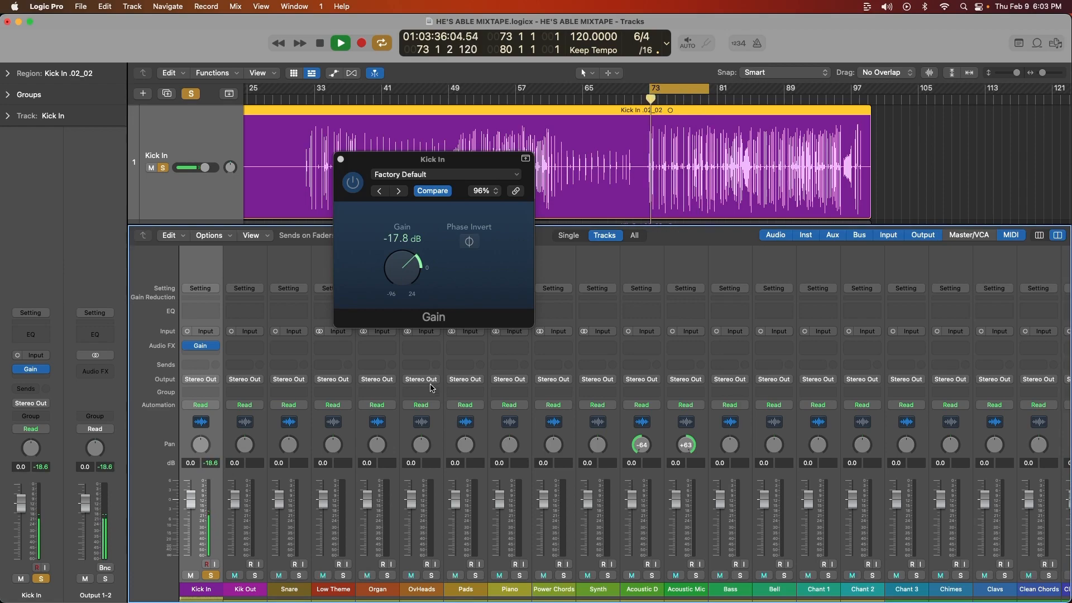
{"action": "left_click_drag", "start_coordinate": [405, 284], "coordinate": [405, 283]}
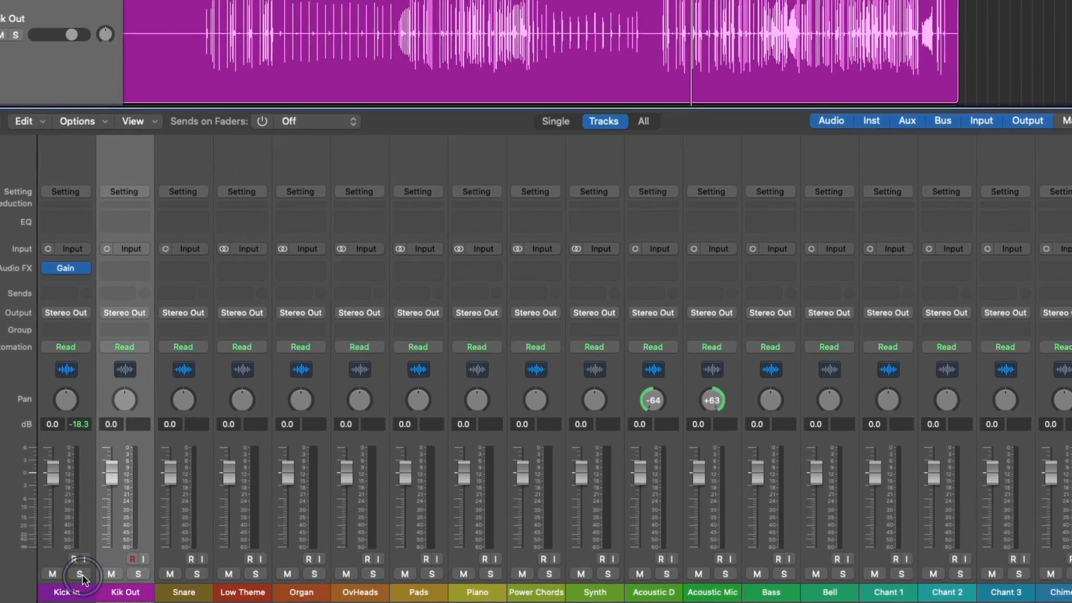
Switch the solo from Kick In to Kik Out and start playback.
{"action": "left_click", "coordinate": [72, 574]}
{"action": "left_click", "coordinate": [131, 574]}
{"action": "key", "text": "space"}
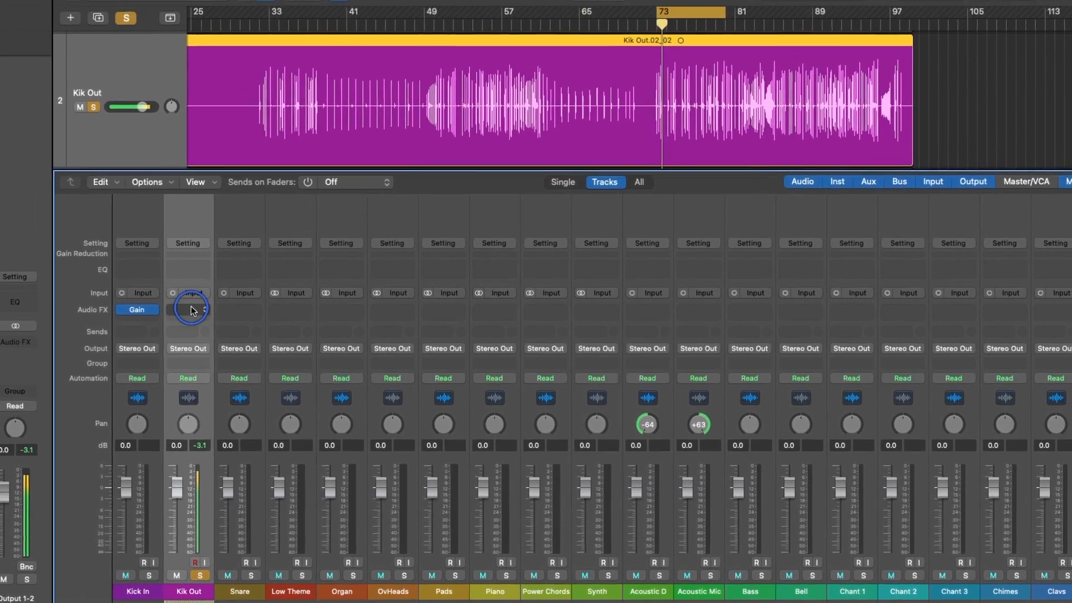
Insert a Gain plug-in on Kik Out at -15.6 dB, reset the peak reading, stop playback, and close the plug-in window.
{"action": "left_click", "coordinate": [152, 286]}
{"action": "mouse_move", "coordinate": [201, 351]}
{"action": "left_click", "coordinate": [296, 351]}
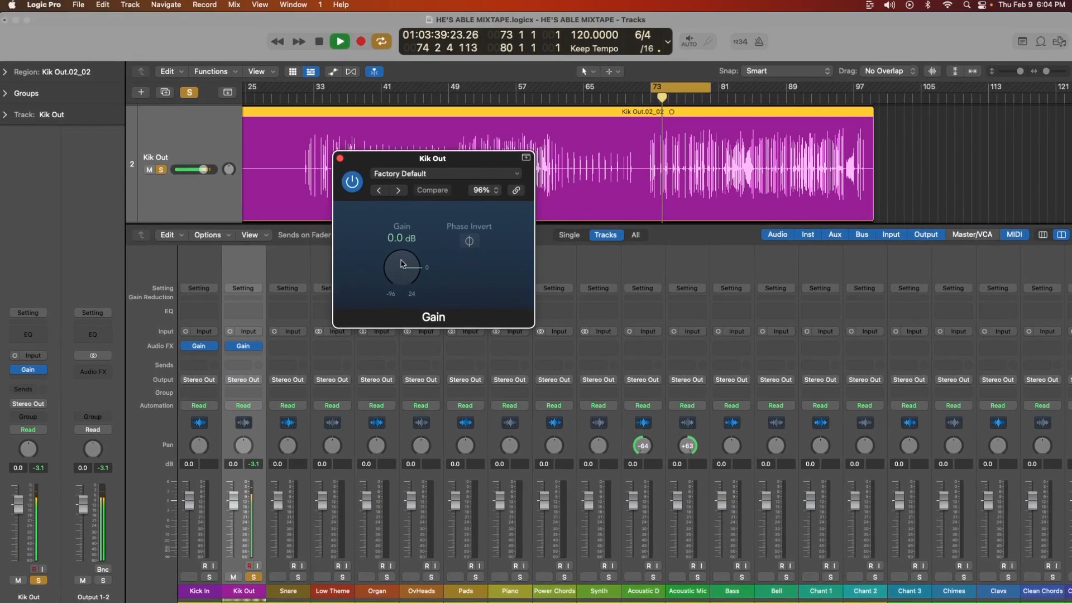
{"action": "left_click_drag", "start_coordinate": [402, 263], "coordinate": [394, 284]}
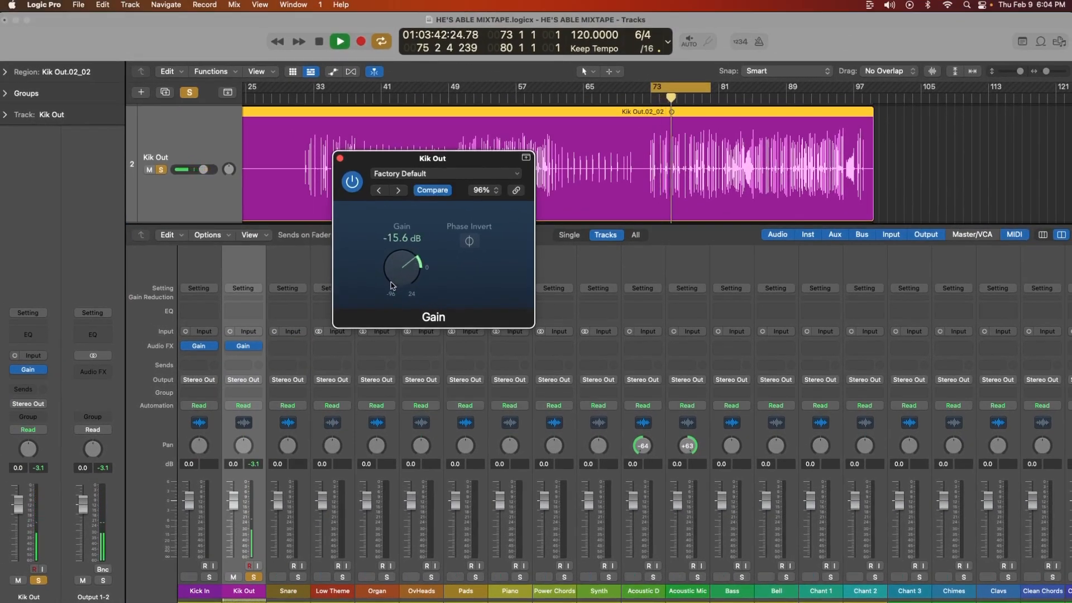
{"action": "left_click", "coordinate": [260, 467]}
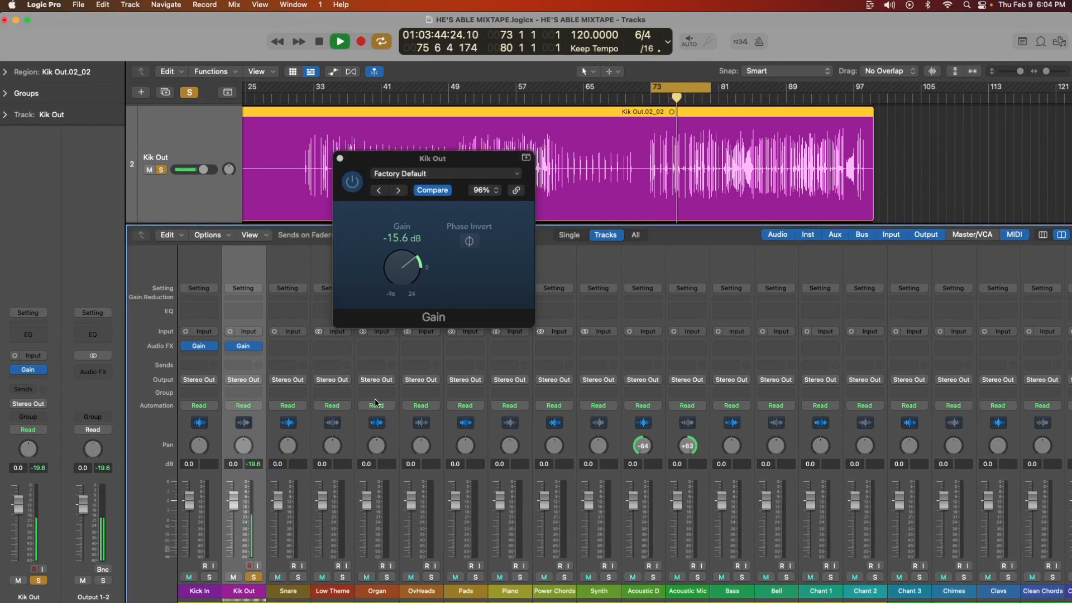
{"action": "key", "text": "space"}
{"action": "left_click", "coordinate": [342, 162]}
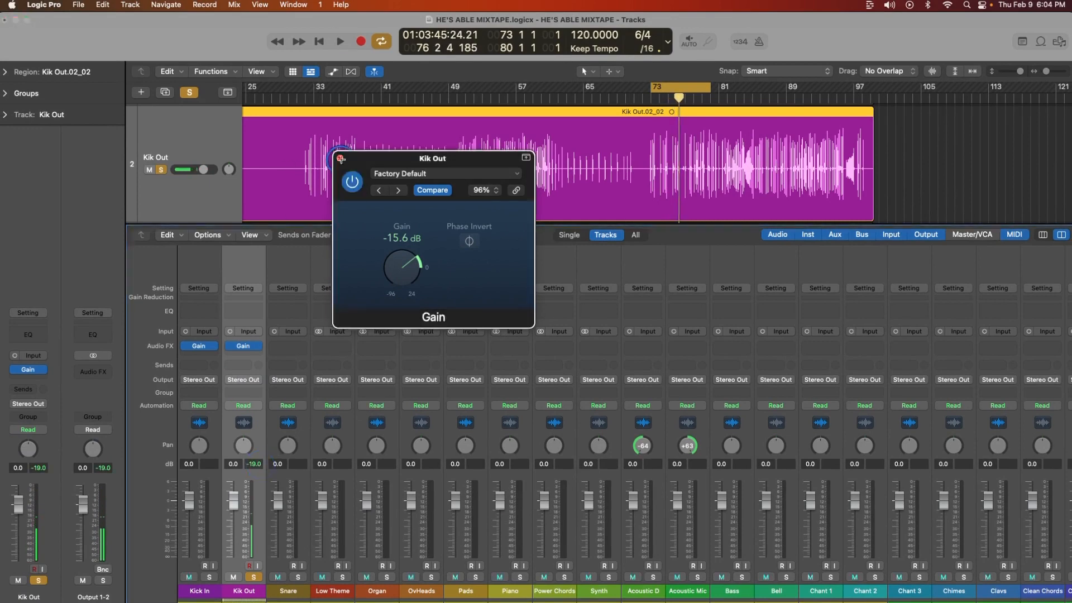
{"action": "left_click", "coordinate": [341, 159]}
Switch the solo from Kik Out to Snare, start playback, and insert a Gain plug-in on the Snare channel.
{"action": "left_click", "coordinate": [254, 577]}
{"action": "left_click", "coordinate": [298, 577]}
{"action": "key", "text": "space"}
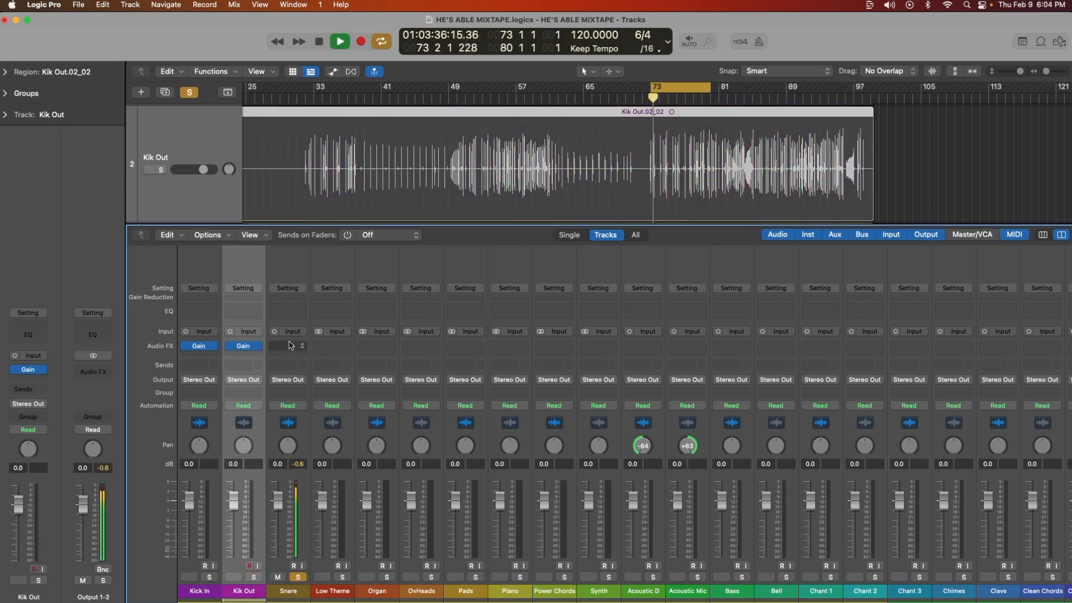
{"action": "left_click", "coordinate": [289, 345]}
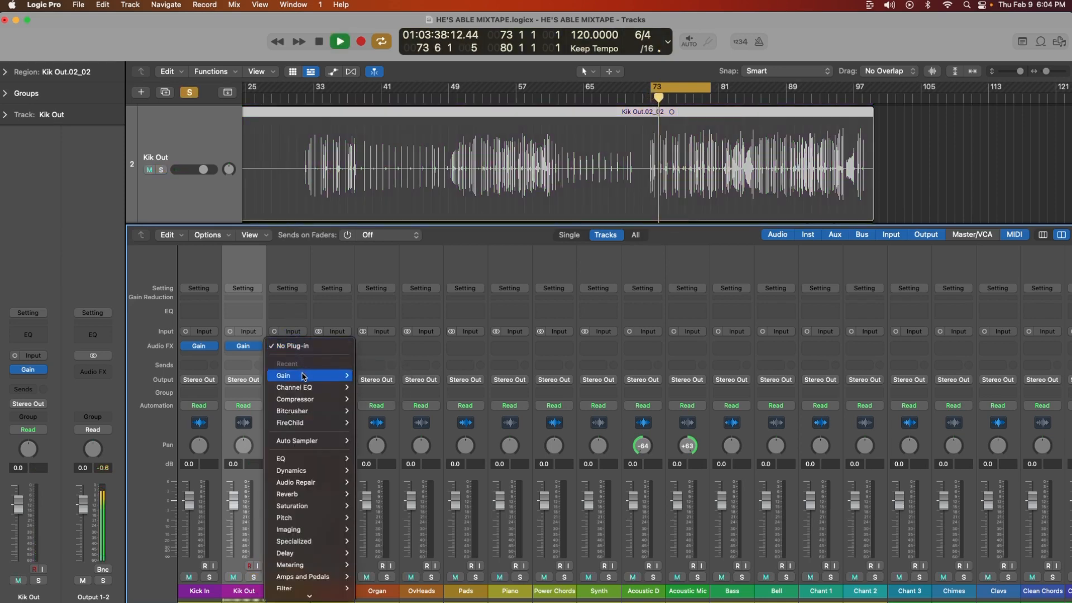
{"action": "left_click", "coordinate": [303, 377]}
Set the Snare Gain plug-in to -18.3 dB, reset the channel's peak reading, and stop playback.
{"action": "left_click_drag", "start_coordinate": [404, 273], "coordinate": [388, 297]}
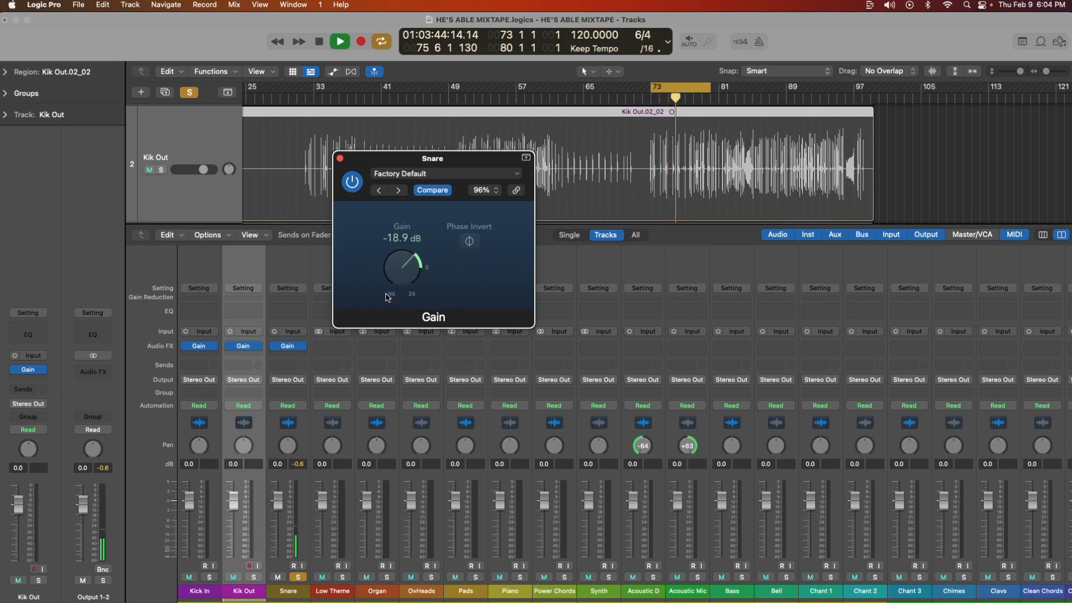
{"action": "left_click_drag", "start_coordinate": [401, 274], "coordinate": [401, 273]}
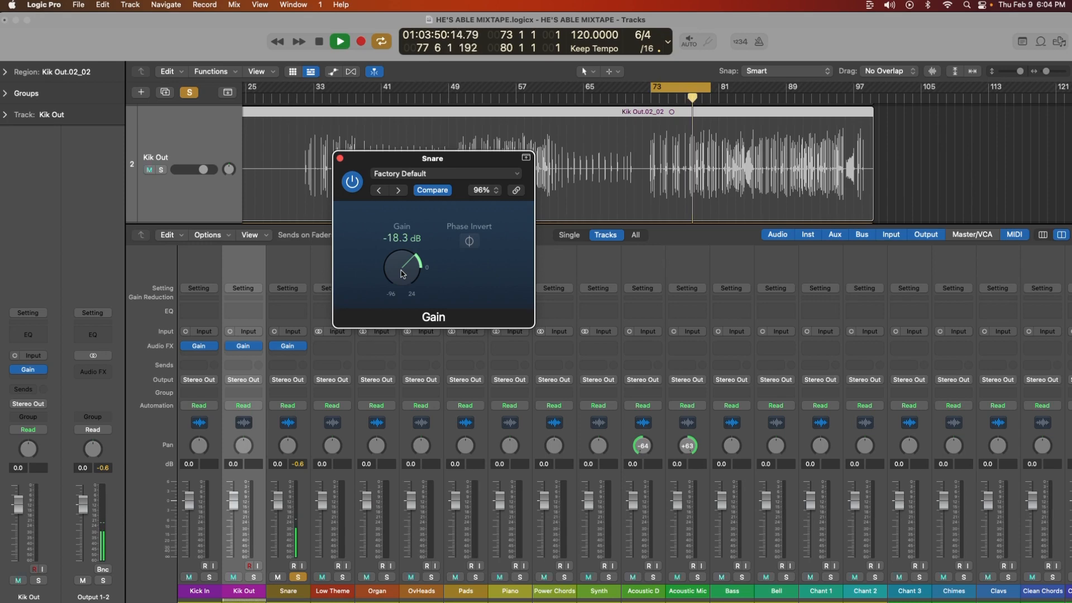
{"action": "left_click", "coordinate": [299, 465]}
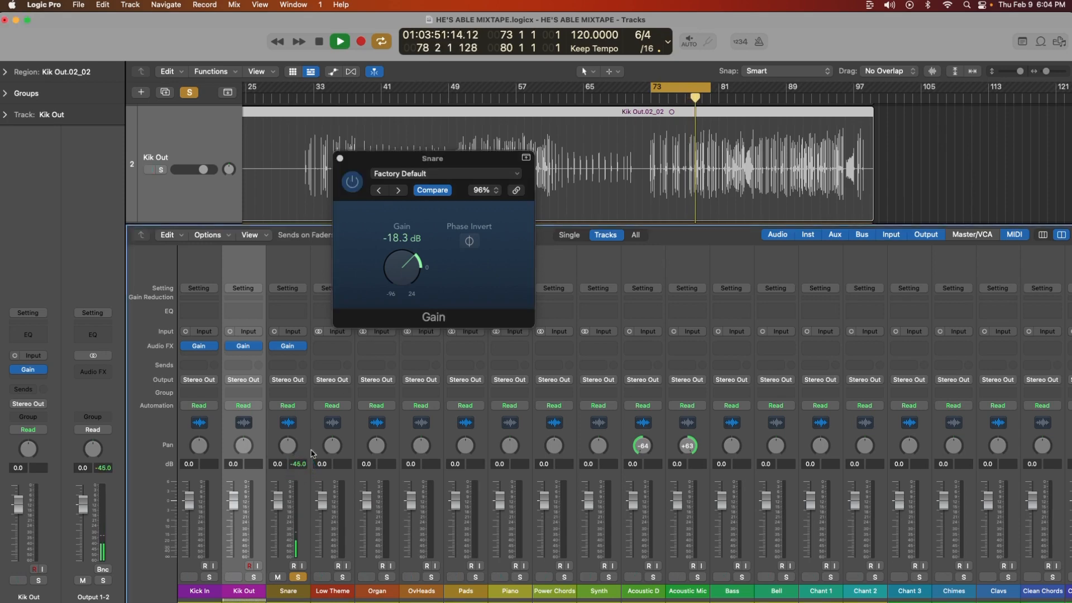
{"action": "left_click", "coordinate": [416, 279]}
{"action": "key", "text": "space"}
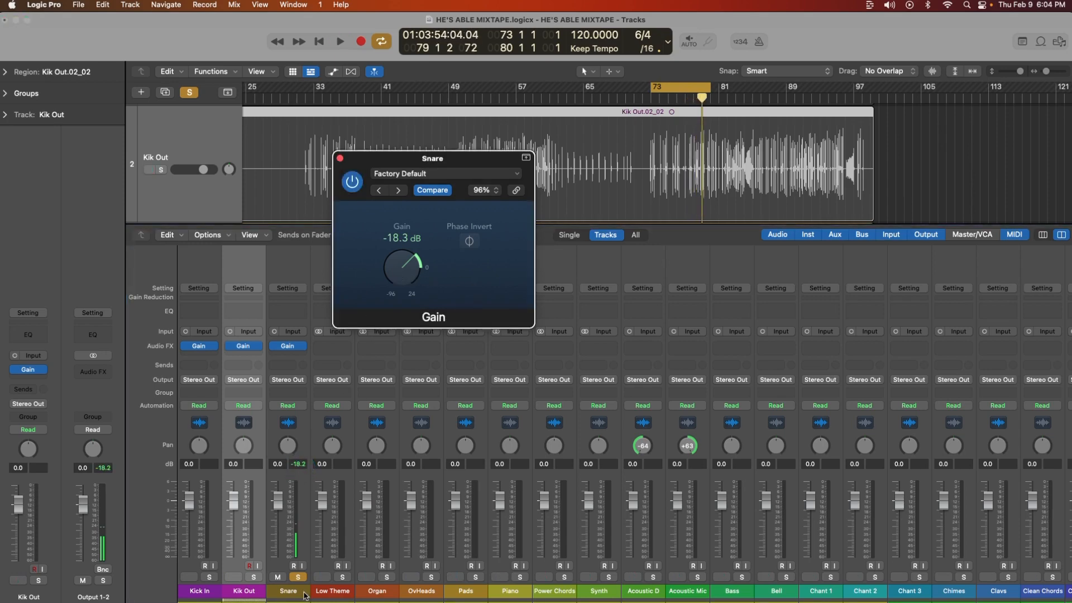
Switch the solo from Snare to Low Theme, insert a Gain plug-in on Low Theme during playback, and close the Snare plug-in window.
{"action": "left_click", "coordinate": [297, 577]}
{"action": "left_click", "coordinate": [342, 577]}
{"action": "key", "text": "space"}
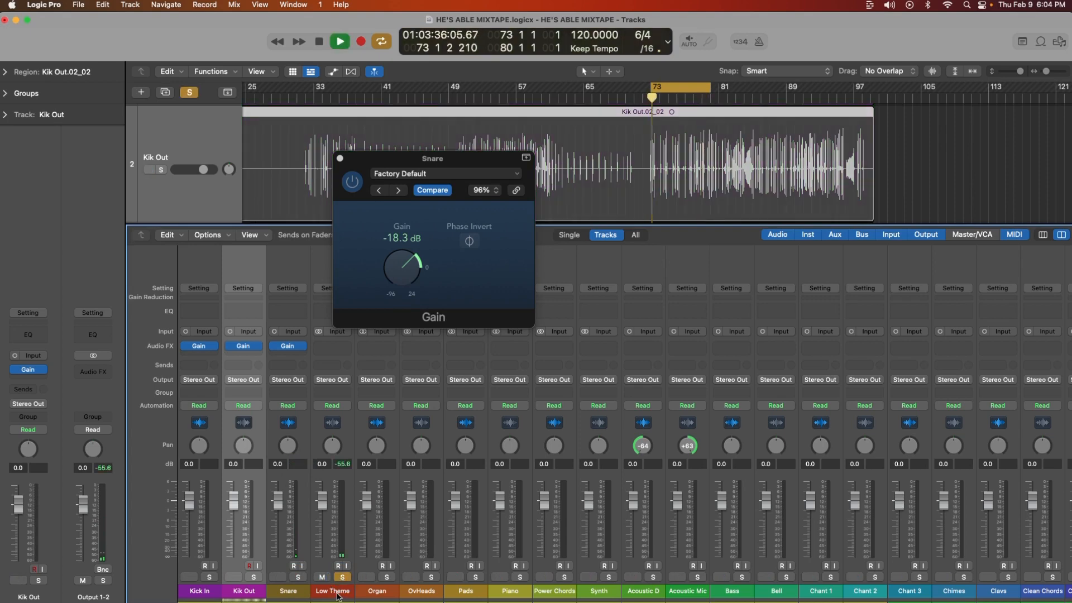
{"action": "left_click", "coordinate": [338, 592]}
{"action": "left_click", "coordinate": [328, 345]}
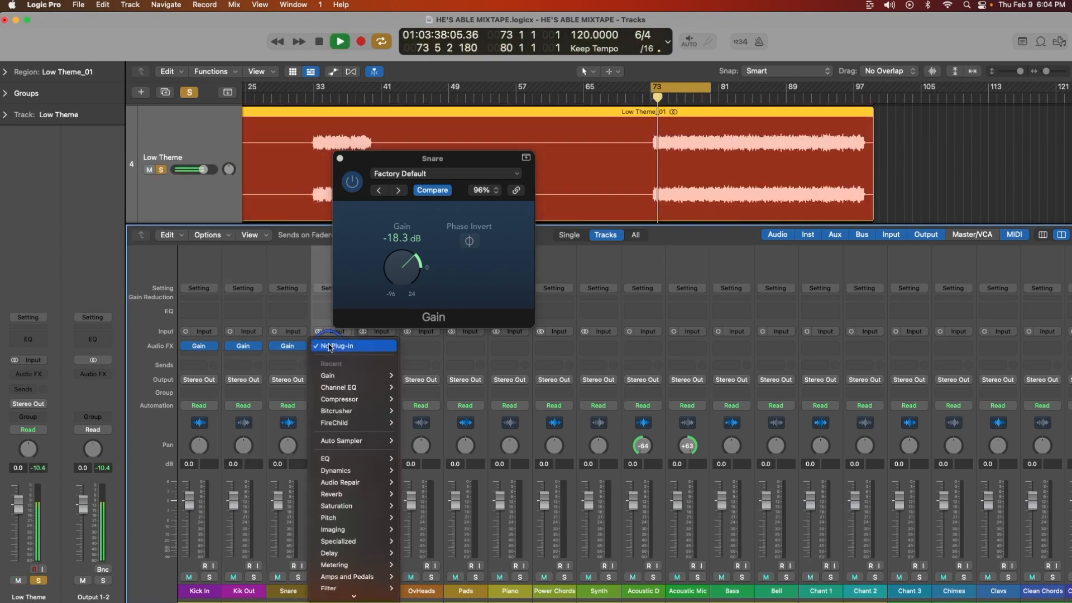
{"action": "left_click", "coordinate": [350, 380]}
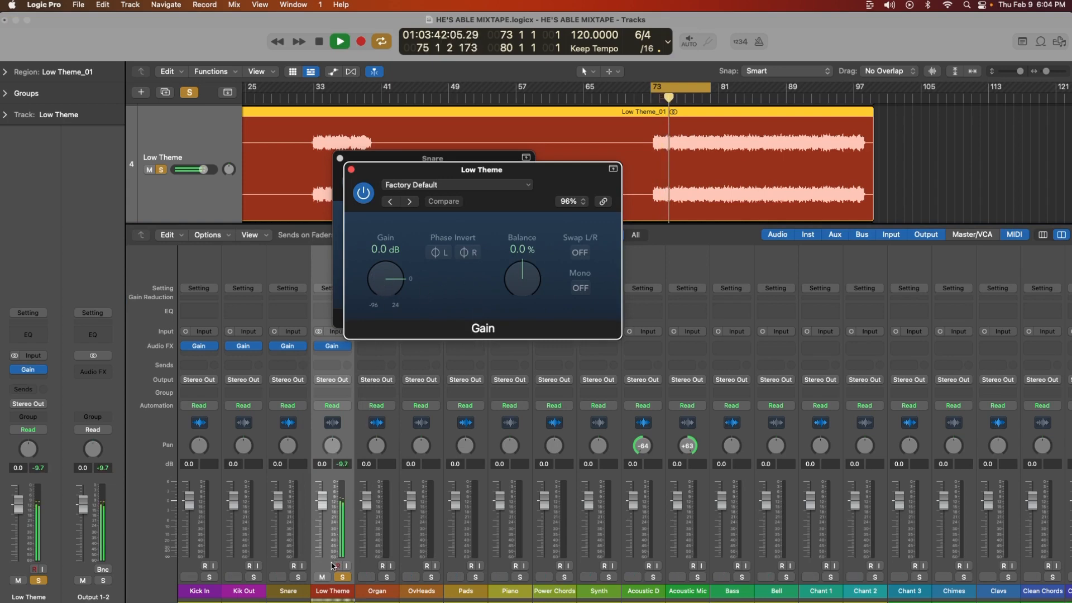
{"action": "left_click", "coordinate": [340, 158]}
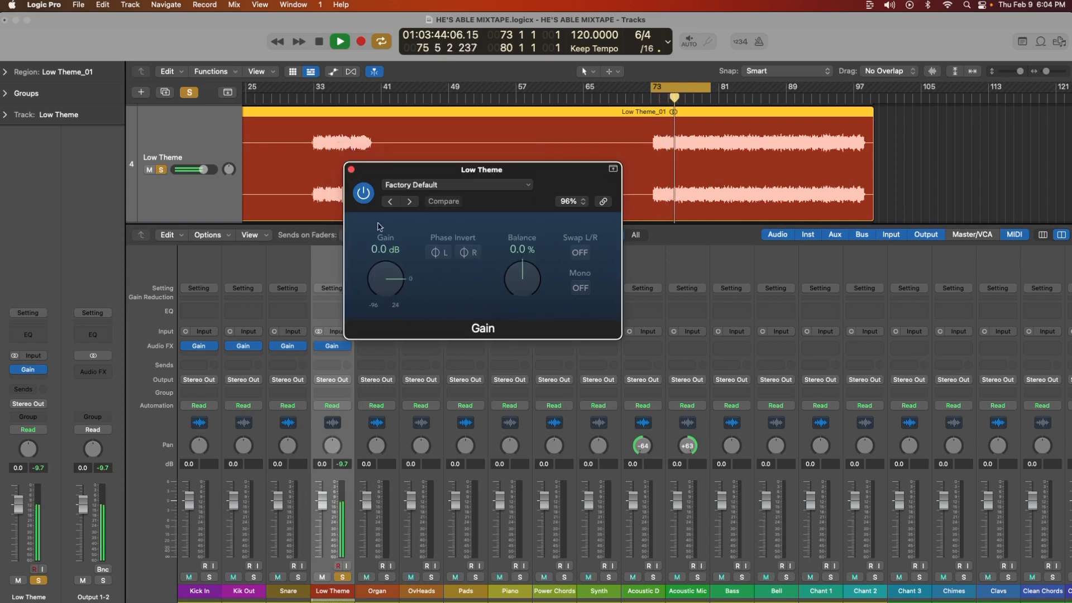
Lower the Low Theme Gain plug-in to -7.2 dB, reset its peak reading, and stop playback.
{"action": "left_click_drag", "start_coordinate": [371, 277], "coordinate": [364, 287]}
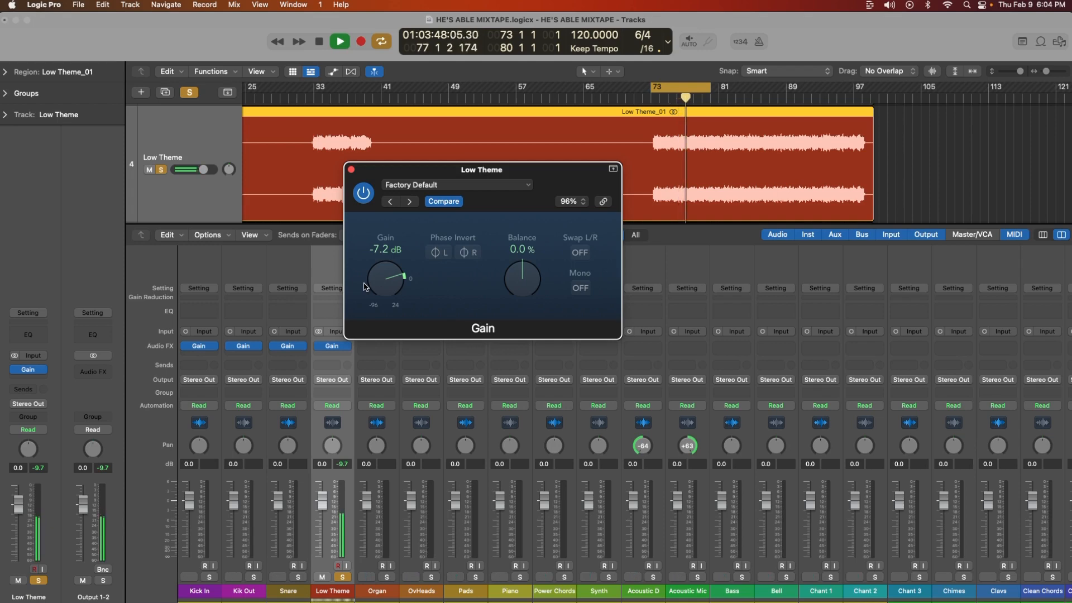
{"action": "left_click", "coordinate": [341, 461]}
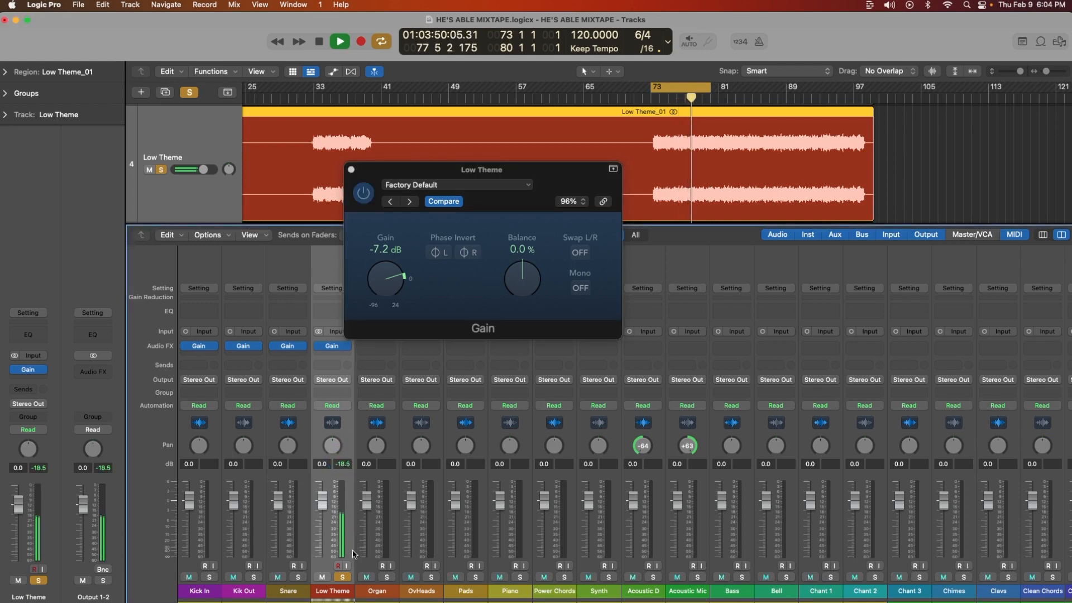
{"action": "key", "text": "space"}
Insert a stereo Gain plug-in on the Organ channel and set it to -11.4 dB during playback, resetting the peak reading.
{"action": "key", "text": "Down"}
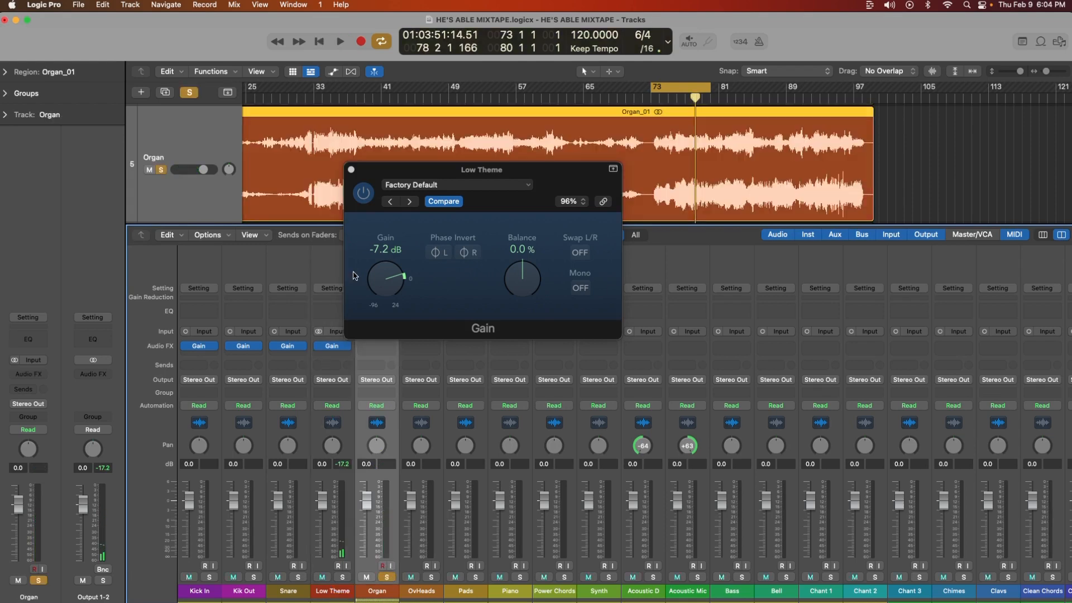
{"action": "left_click", "coordinate": [383, 345]}
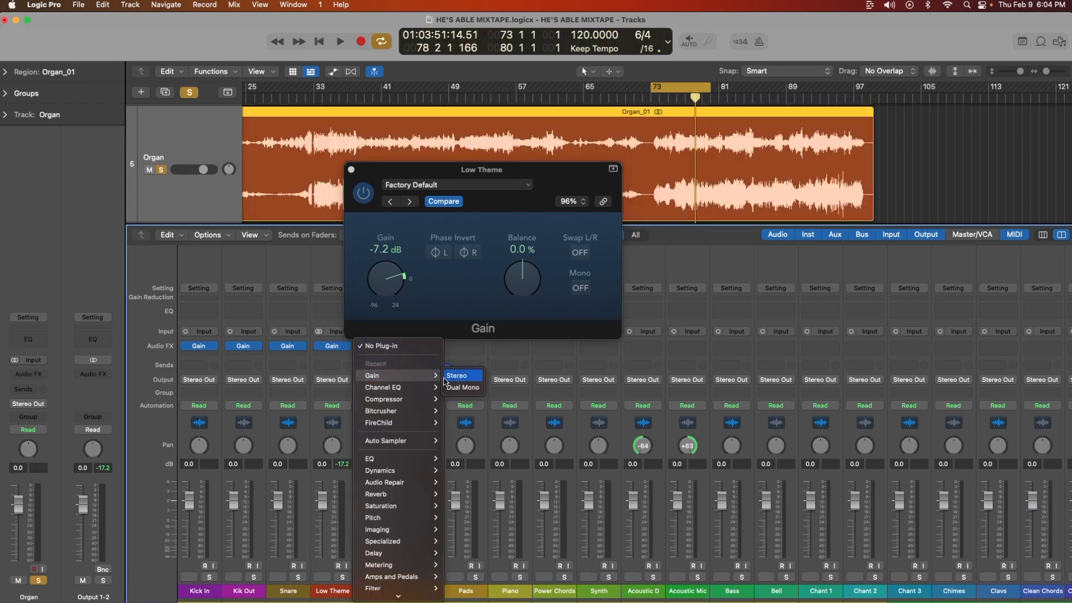
{"action": "left_click", "coordinate": [463, 375]}
{"action": "key", "text": "space"}
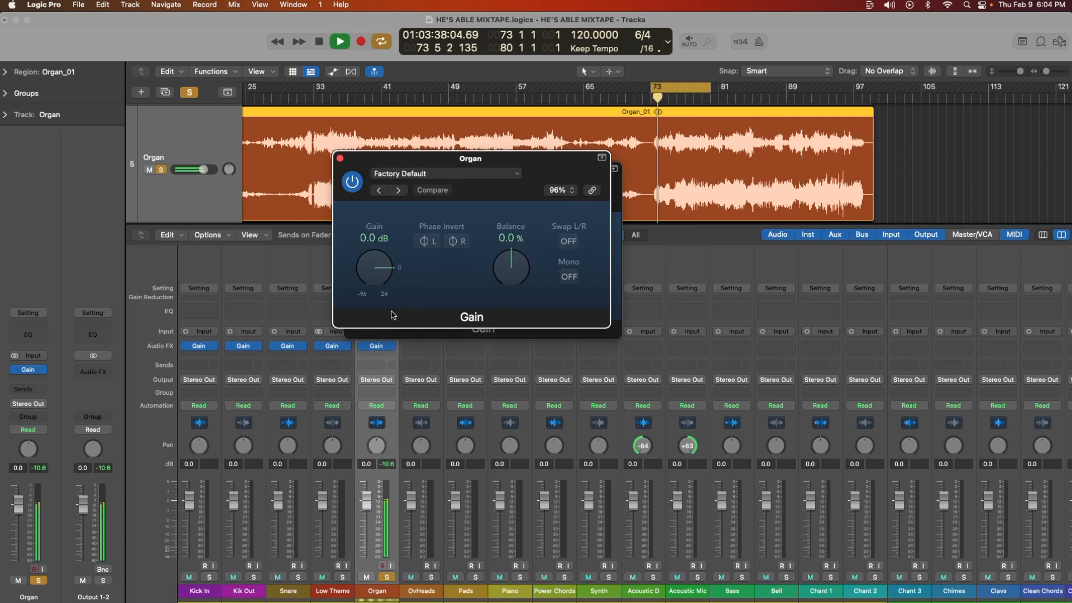
{"action": "left_click_drag", "start_coordinate": [369, 268], "coordinate": [363, 282]}
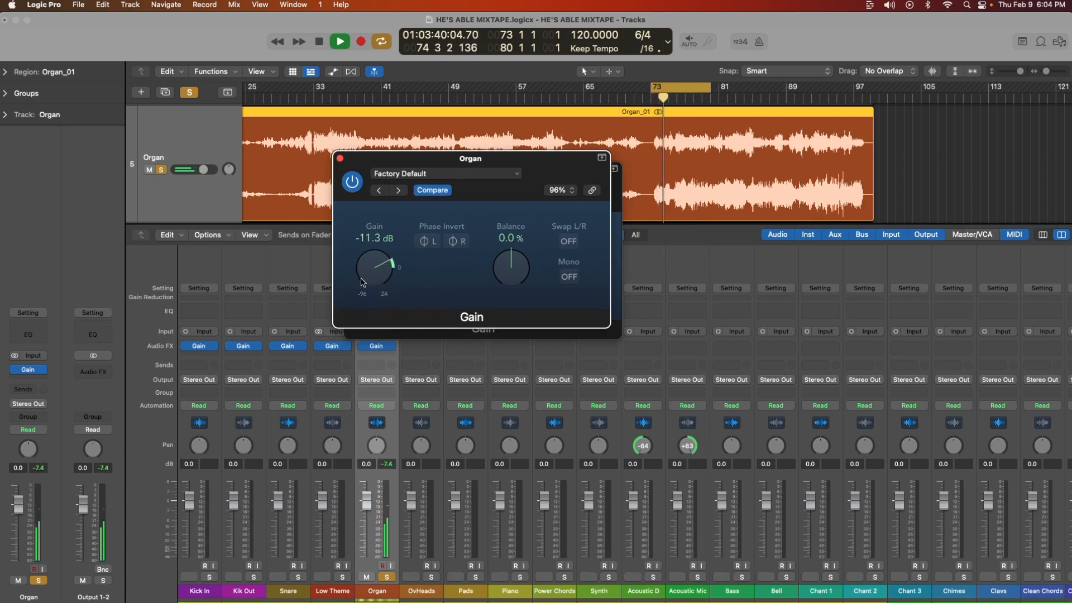
{"action": "left_click", "coordinate": [391, 464]}
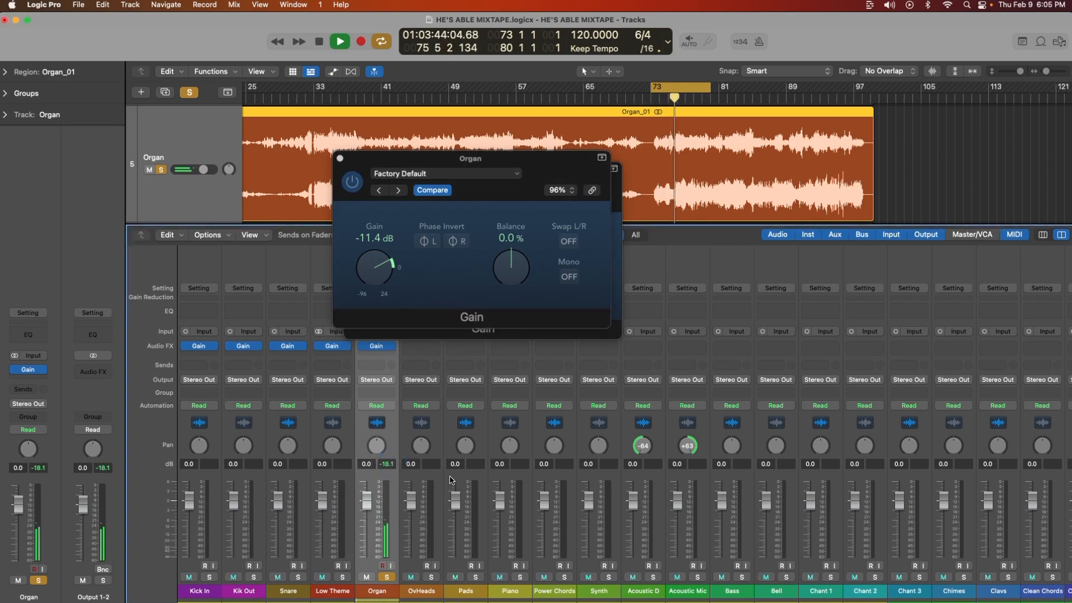
Solo the five channels from Kick In to Organ together and look across the remaining mixer channels during playback.
{"action": "left_click_drag", "start_coordinate": [341, 579], "coordinate": [225, 578]}
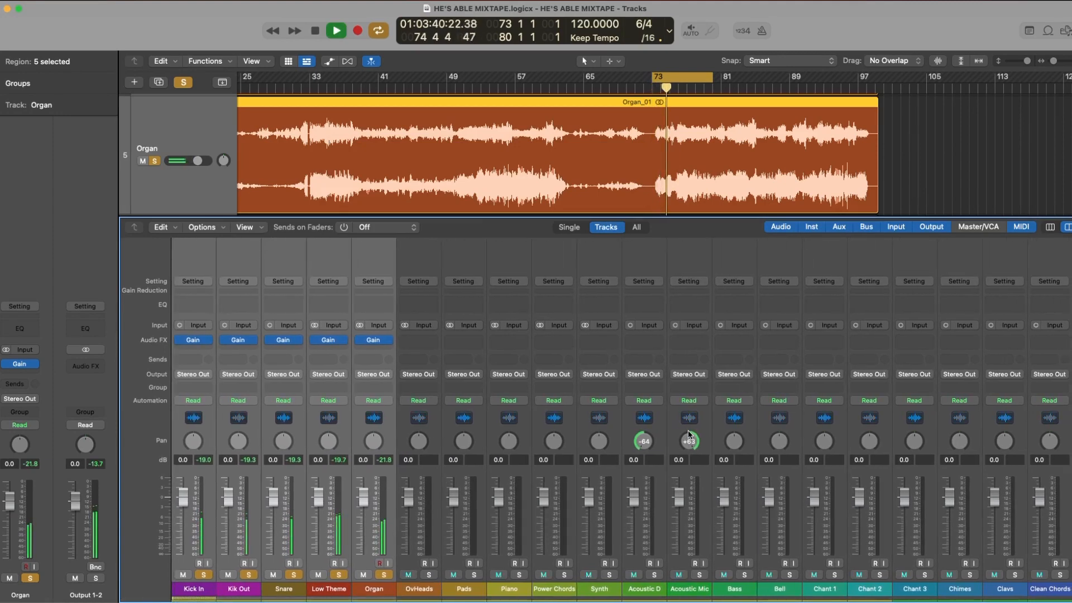
{"action": "scroll", "coordinate": [688, 430], "scroll_direction": "right", "scroll_amount": 15}
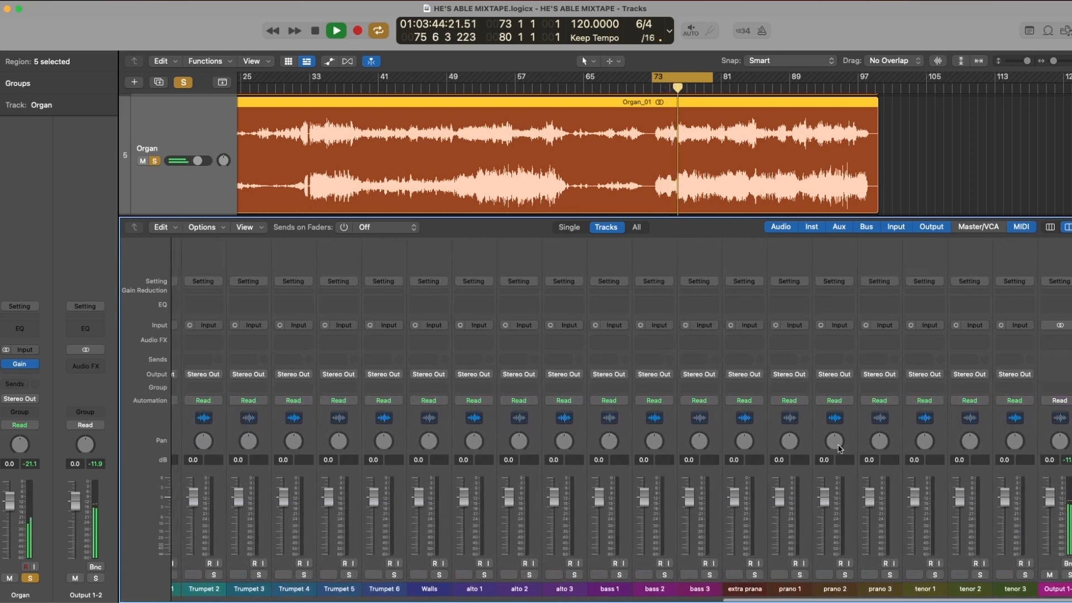
{"action": "scroll", "coordinate": [816, 450], "scroll_direction": "left", "scroll_amount": 1}
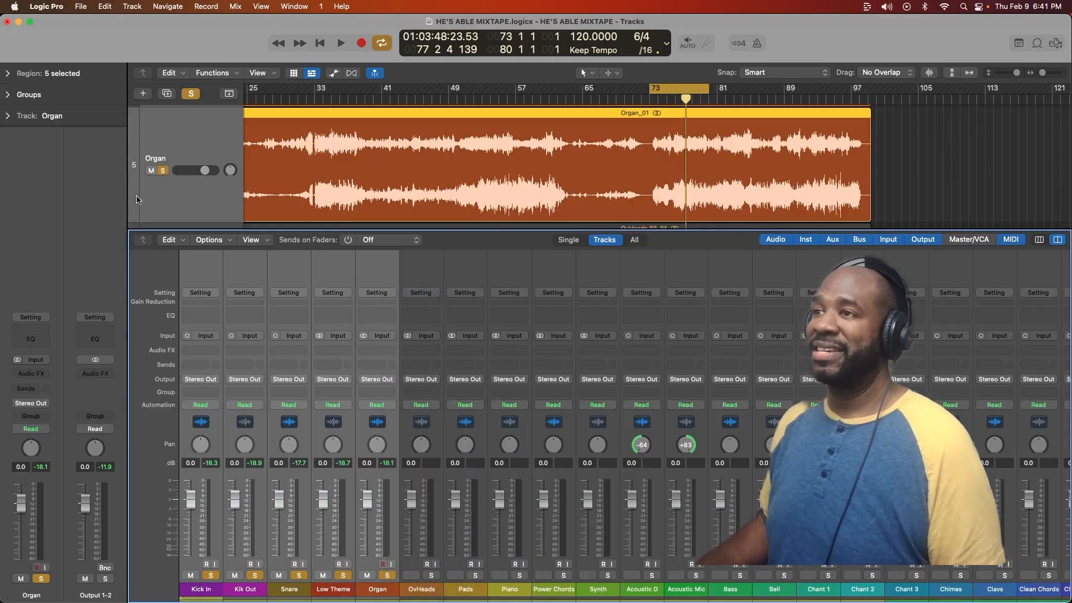
Expand the region settings and lower the Kick In region's gain to -4.5 dB during playback.
{"action": "left_click", "coordinate": [8, 73]}
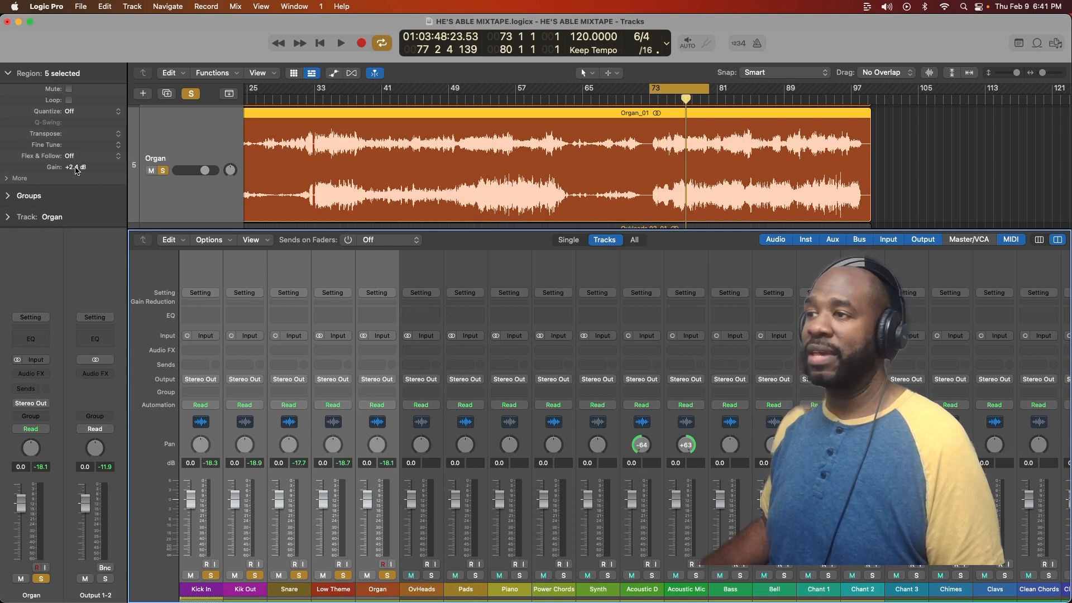
{"action": "left_click", "coordinate": [220, 570]}
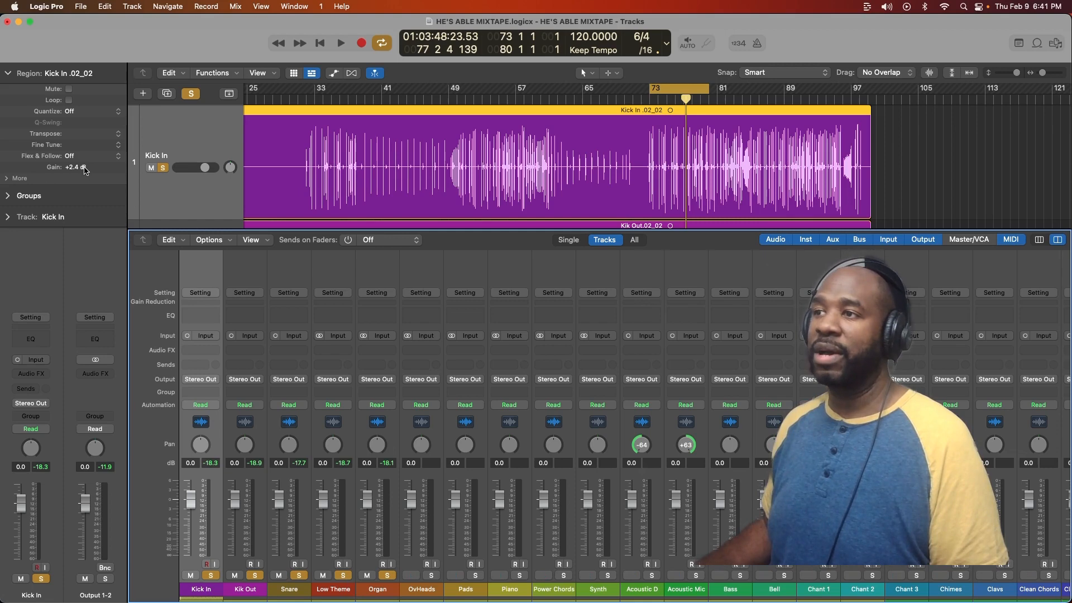
{"action": "key", "text": "space"}
{"action": "left_click_drag", "start_coordinate": [85, 170], "coordinate": [53, 309]}
{"action": "key", "text": "space"}
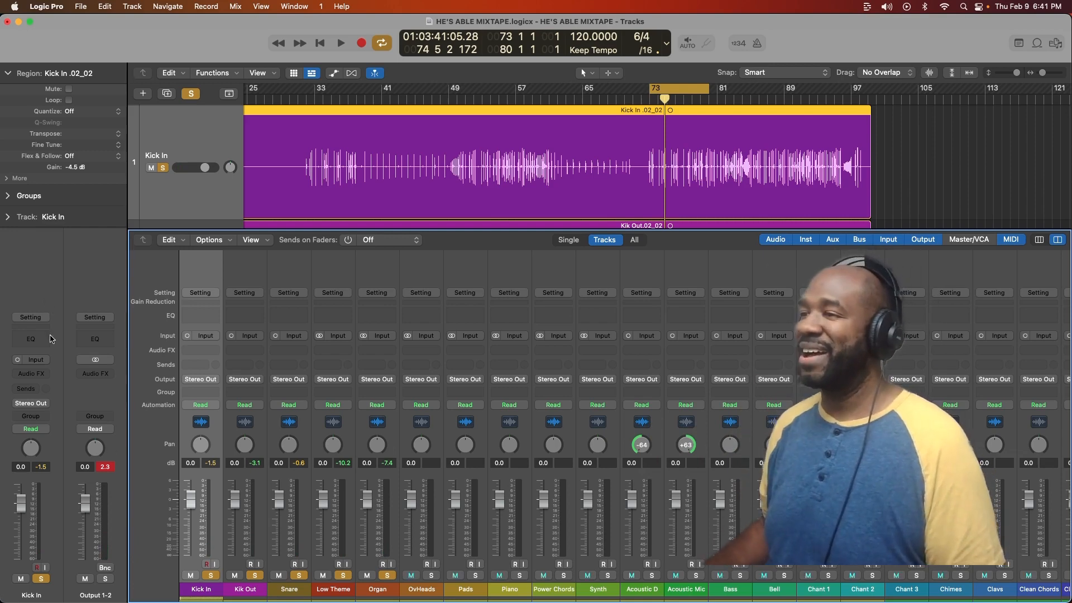
Play the loop again and lower the Kick In region's gain to -9.6 dB, trimming it slightly further.
{"action": "key", "text": "space"}
{"action": "key", "text": "space"}
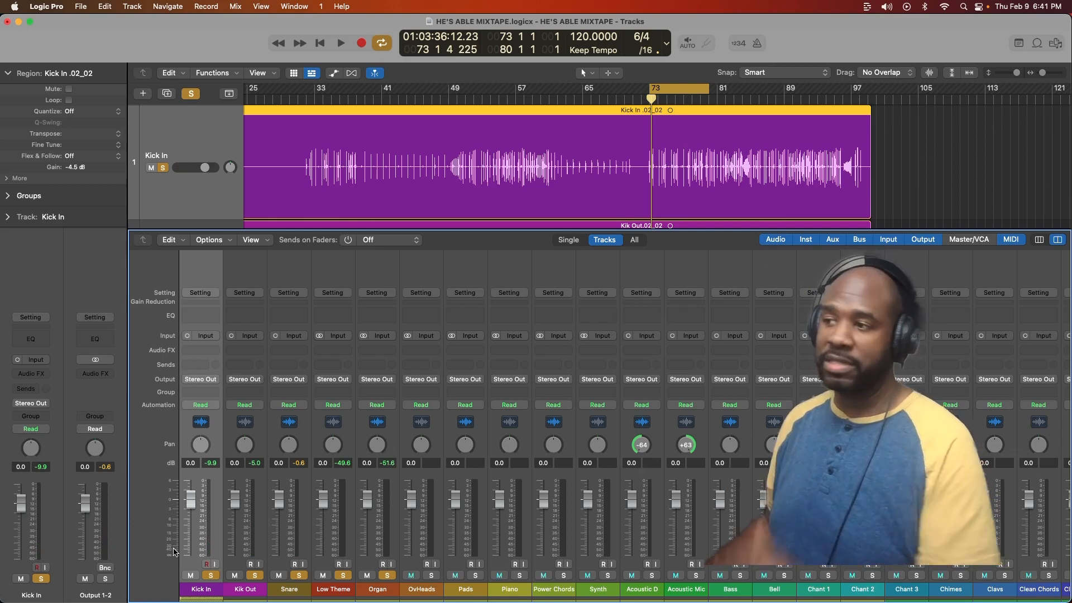
{"action": "key", "text": "space"}
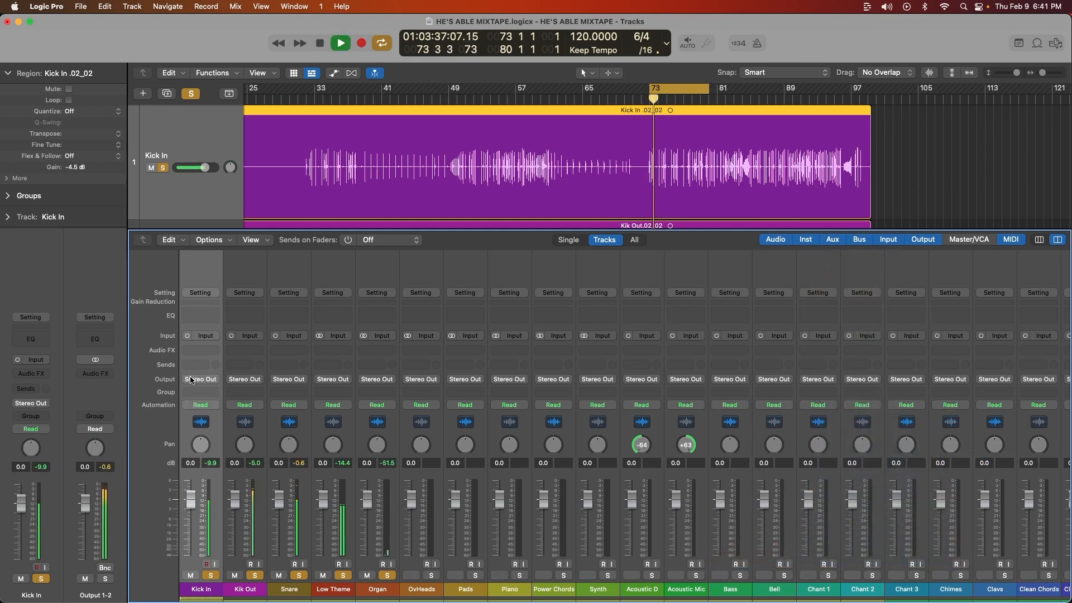
{"action": "left_click_drag", "start_coordinate": [73, 167], "coordinate": [67, 248]}
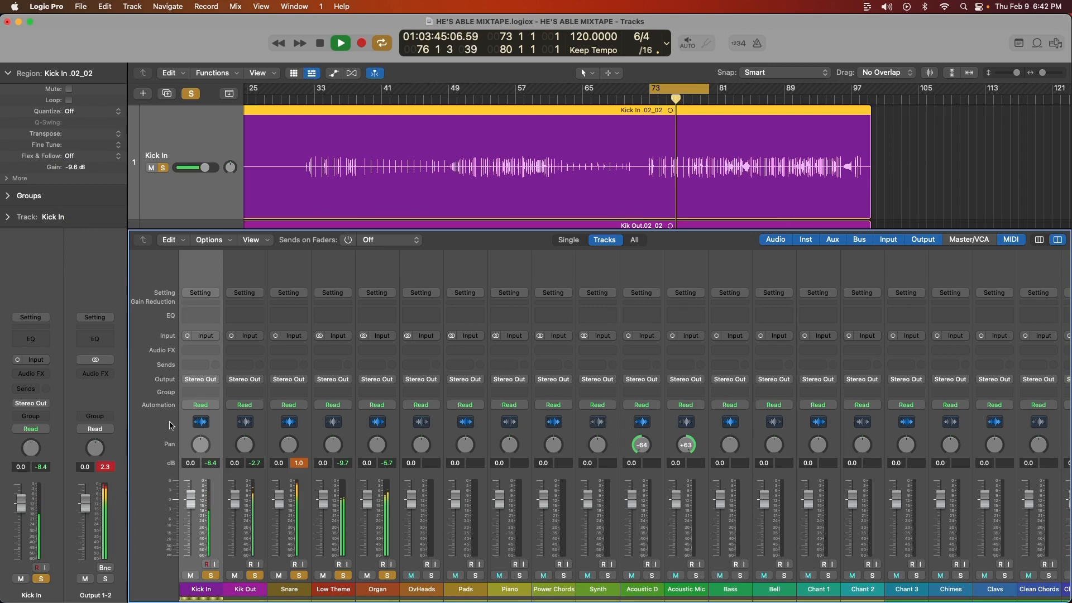
{"action": "mouse_move", "coordinate": [71, 167]}
{"action": "left_mouse_down"}
{"action": "mouse_move", "coordinate": [75, 198]}
{"action": "mouse_move", "coordinate": [70, 184]}
{"action": "left_mouse_up"}
Lower the Kik Out region's gain gradually to about -11 dB while the loop plays.
{"action": "left_click", "coordinate": [246, 587]}
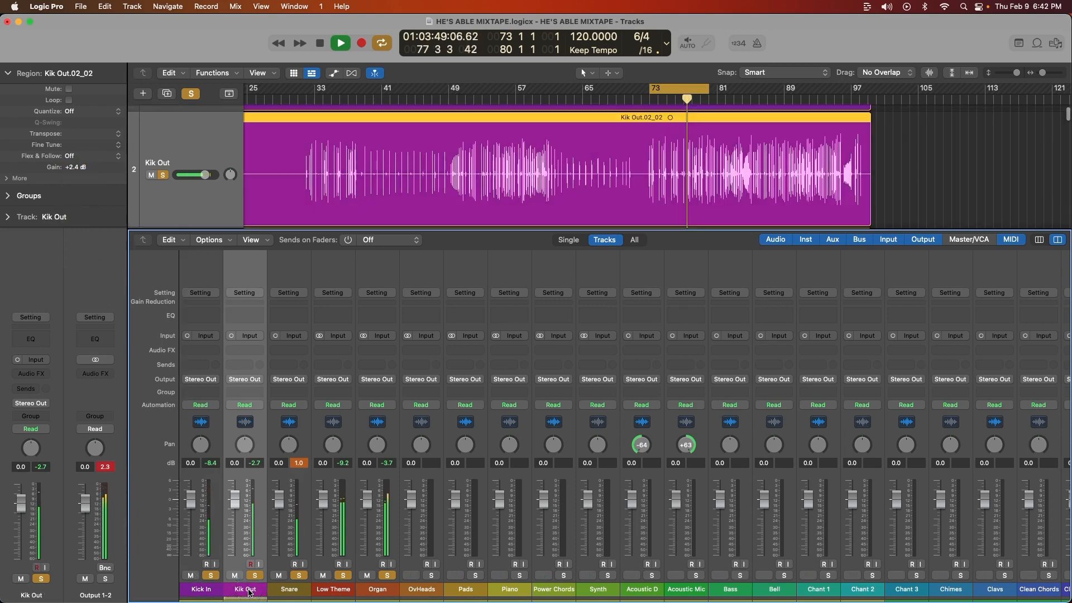
{"action": "left_click_drag", "start_coordinate": [79, 170], "coordinate": [89, 296]}
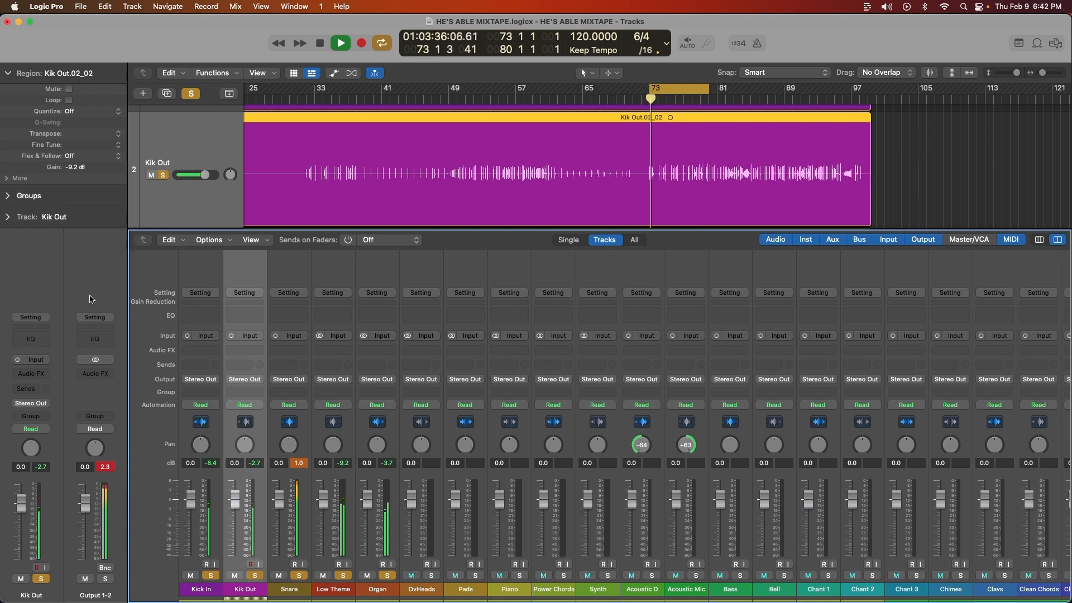
{"action": "left_click_drag", "start_coordinate": [75, 167], "coordinate": [72, 192]}
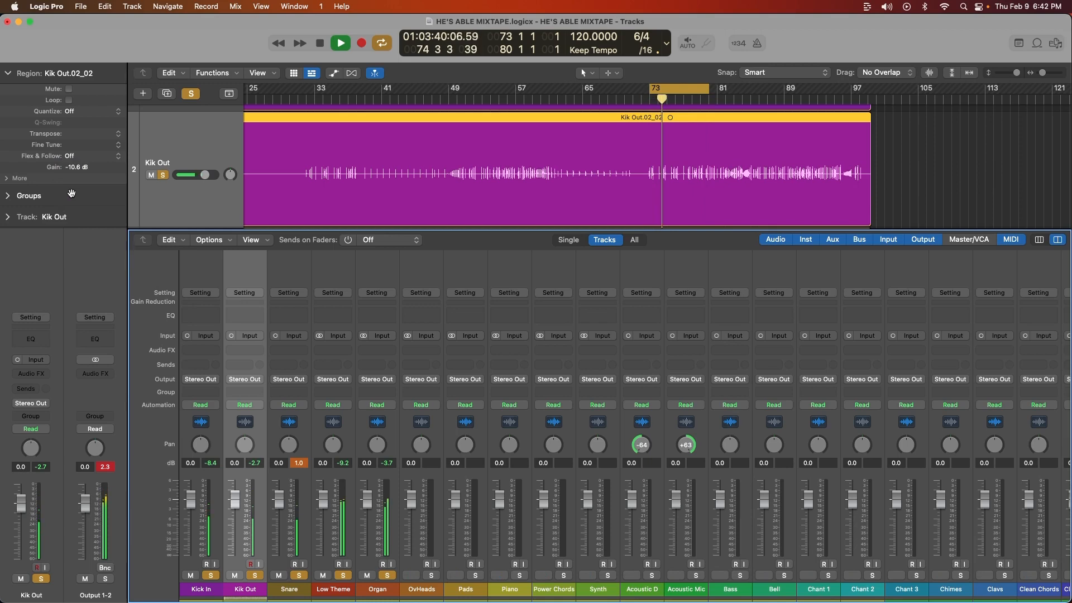
{"action": "left_click_drag", "start_coordinate": [71, 172], "coordinate": [71, 179]}
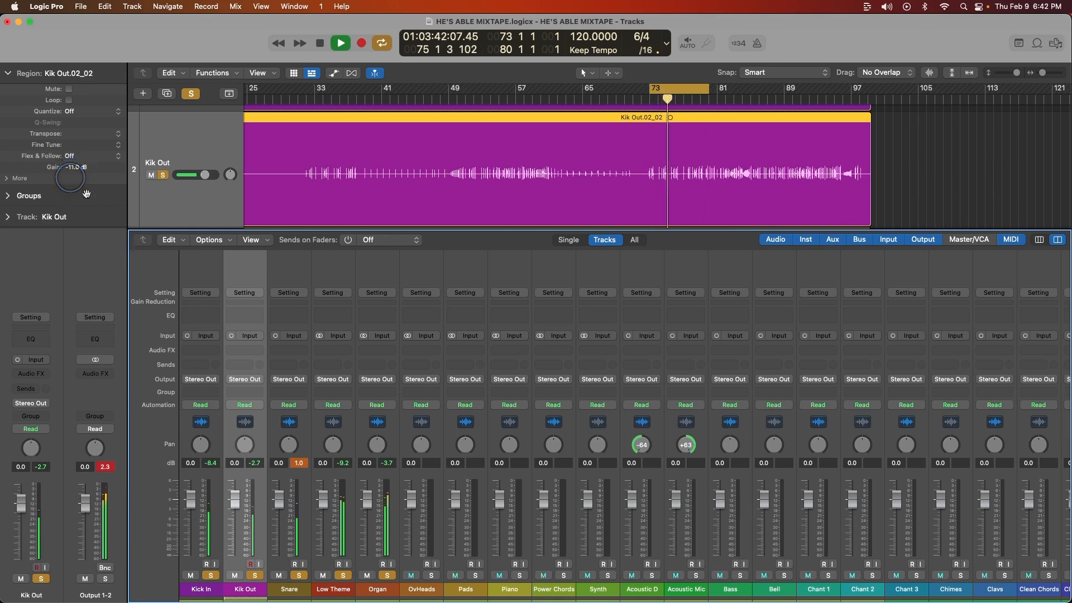
Set the Snare region's gain to -13.7 dB and the Low Theme region's gain to -9.8 dB, resetting the peak readings.
{"action": "left_click", "coordinate": [291, 591]}
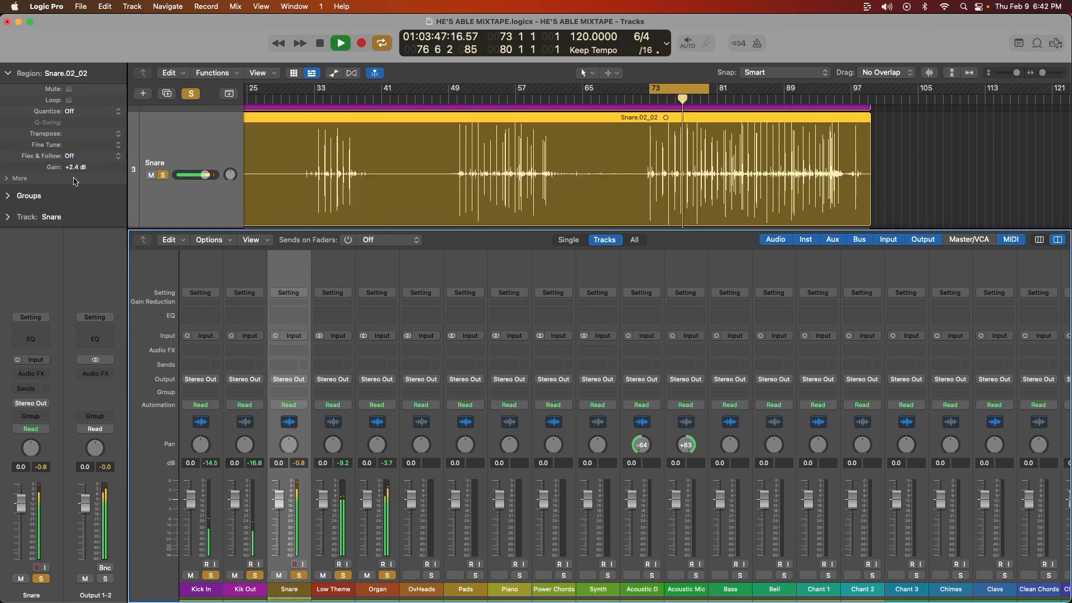
{"action": "left_click_drag", "start_coordinate": [77, 289], "coordinate": [77, 374]}
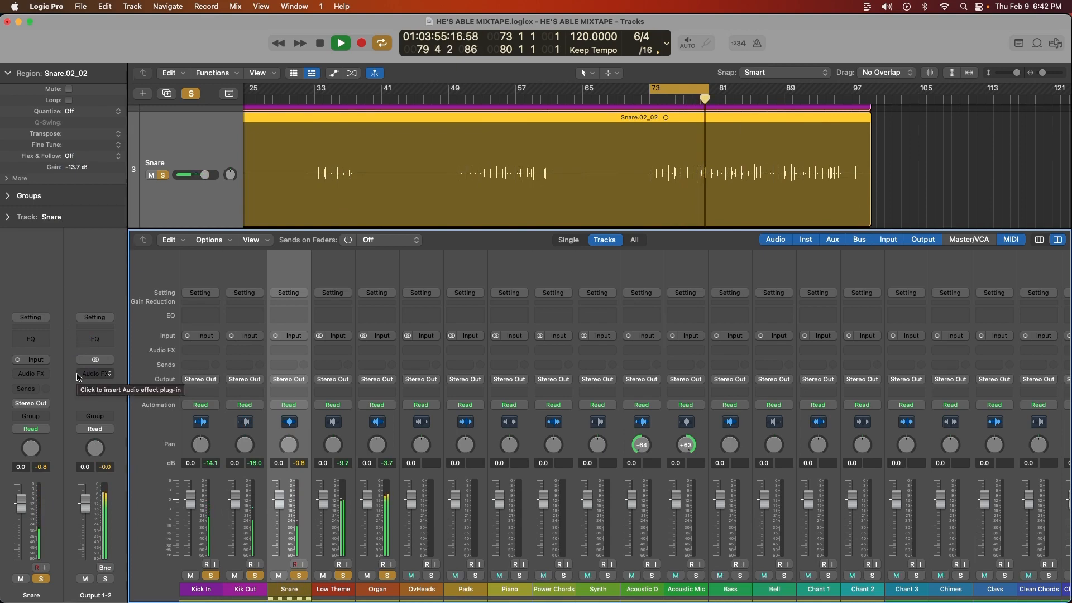
{"action": "left_click", "coordinate": [333, 589]}
{"action": "left_click_drag", "start_coordinate": [74, 170], "coordinate": [79, 304]}
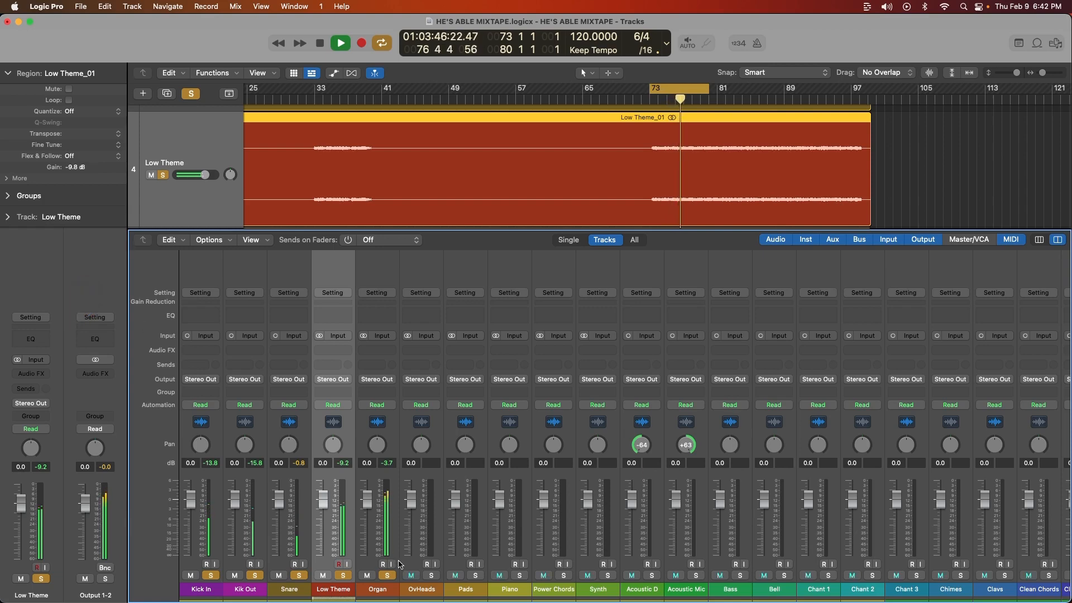
{"action": "left_click", "coordinate": [344, 465]}
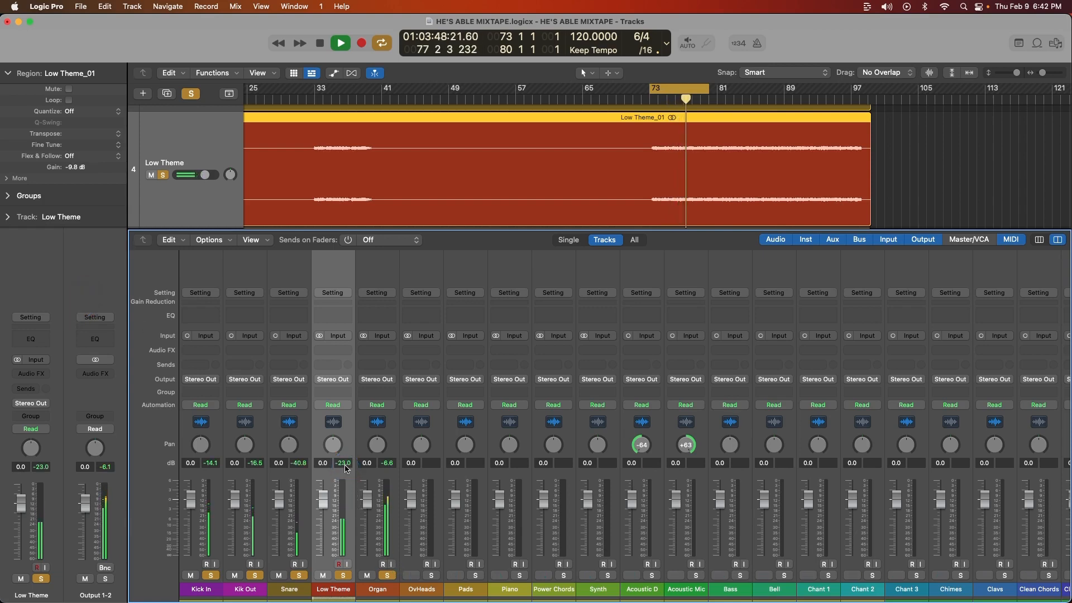
Lower the Organ region's gain to -14.2 dB while the loop plays, and bring it back up to about -11.4 dB.
{"action": "left_click", "coordinate": [382, 588]}
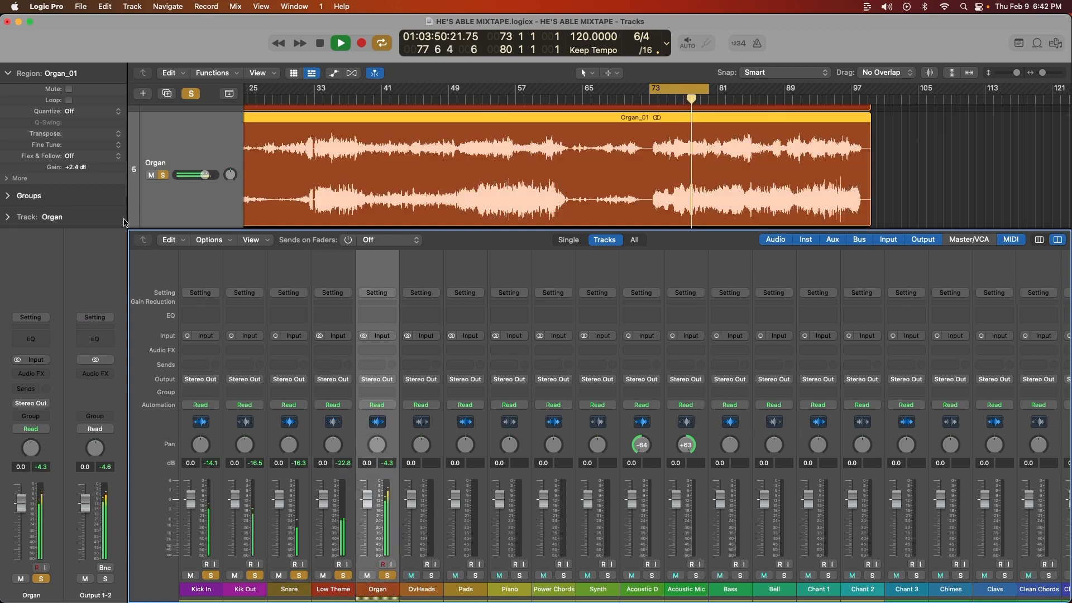
{"action": "left_click_drag", "start_coordinate": [74, 167], "coordinate": [84, 369]}
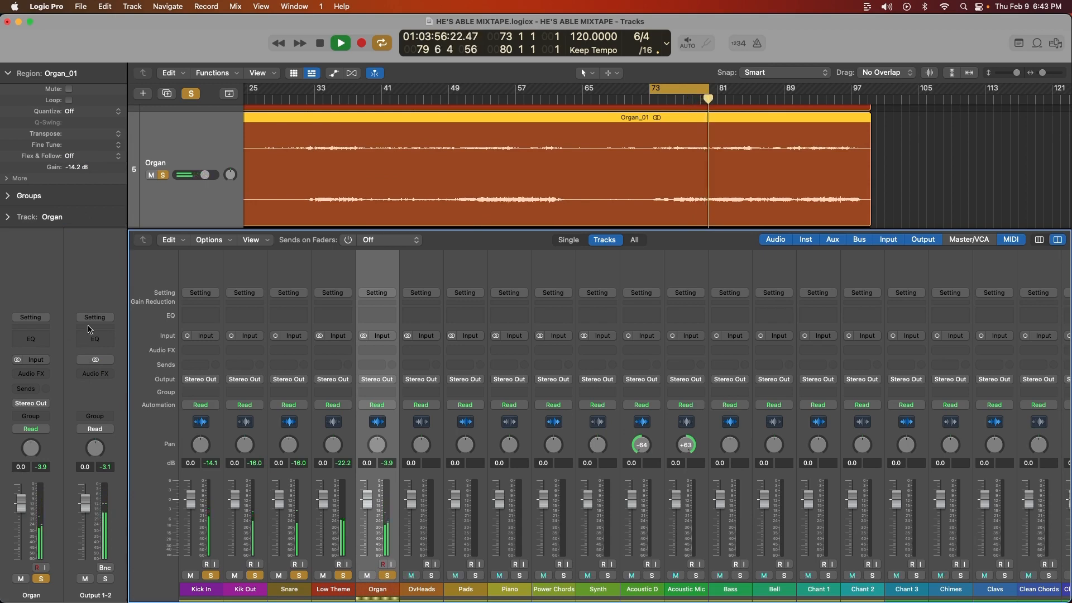
{"action": "left_click_drag", "start_coordinate": [78, 170], "coordinate": [78, 104]}
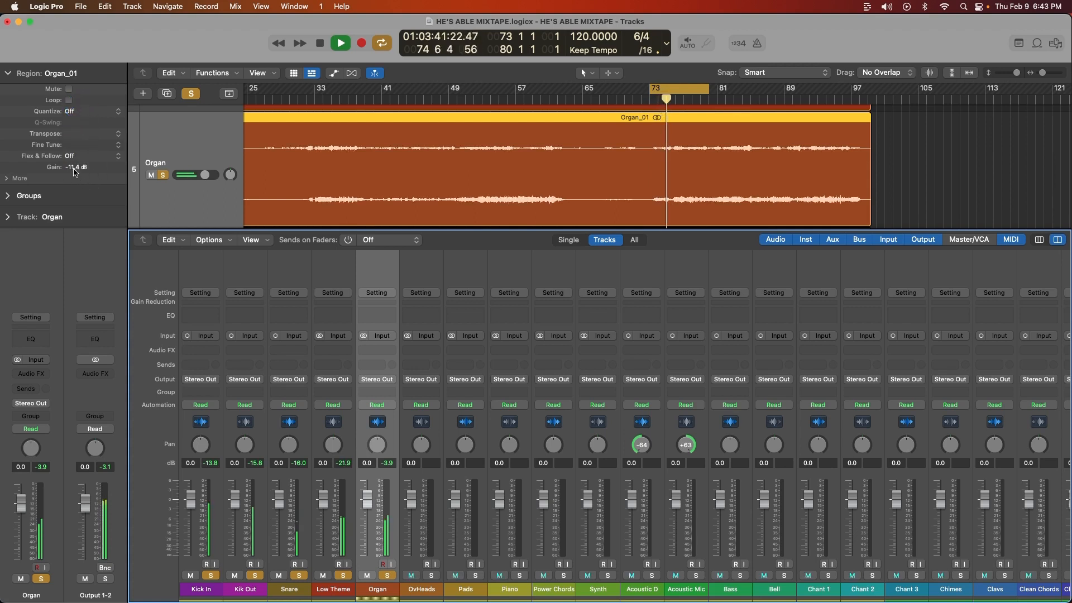
{"action": "left_click_drag", "start_coordinate": [75, 171], "coordinate": [75, 153]}
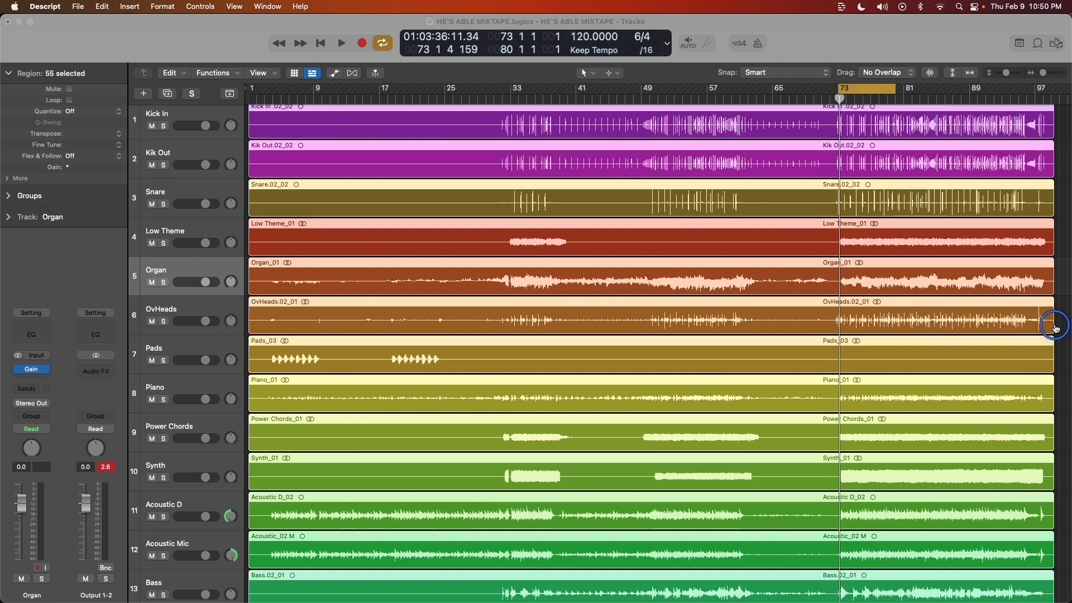
Assign the Gain Tool as the secondary tool and lower the gain of all selected regions together, with Kik Out at about -5.3 dB.
{"action": "left_click", "coordinate": [620, 75]}
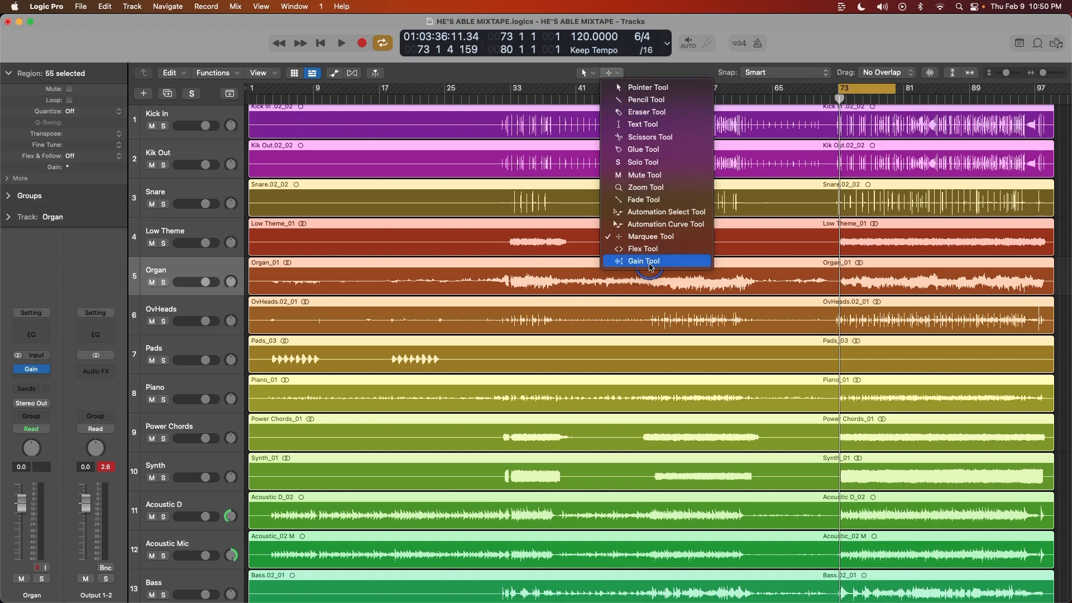
{"action": "left_click", "coordinate": [650, 261]}
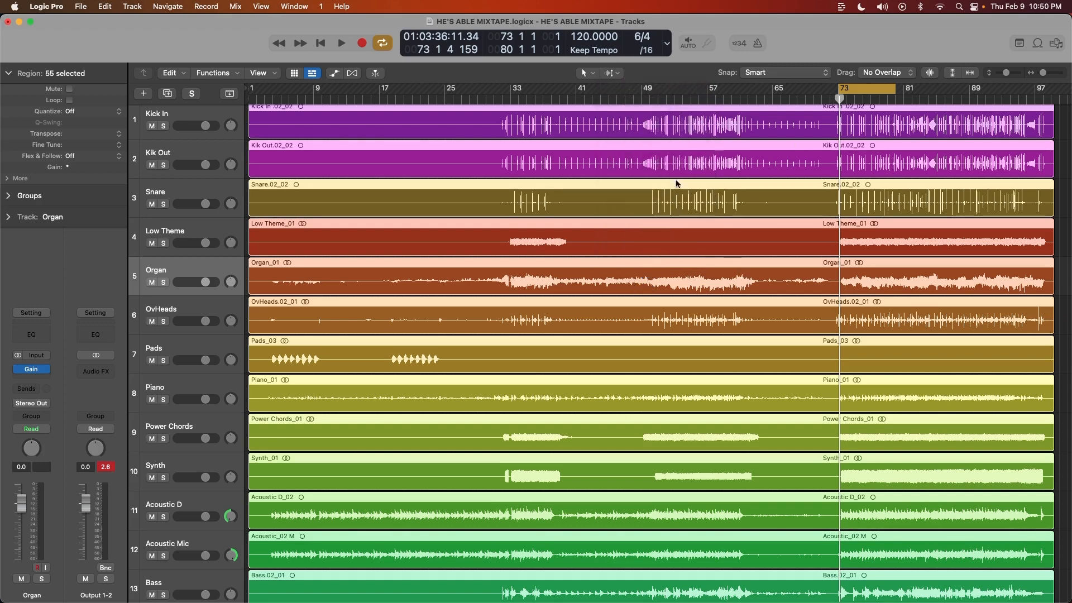
{"action": "left_click_drag", "start_coordinate": [686, 124], "coordinate": [681, 161]}
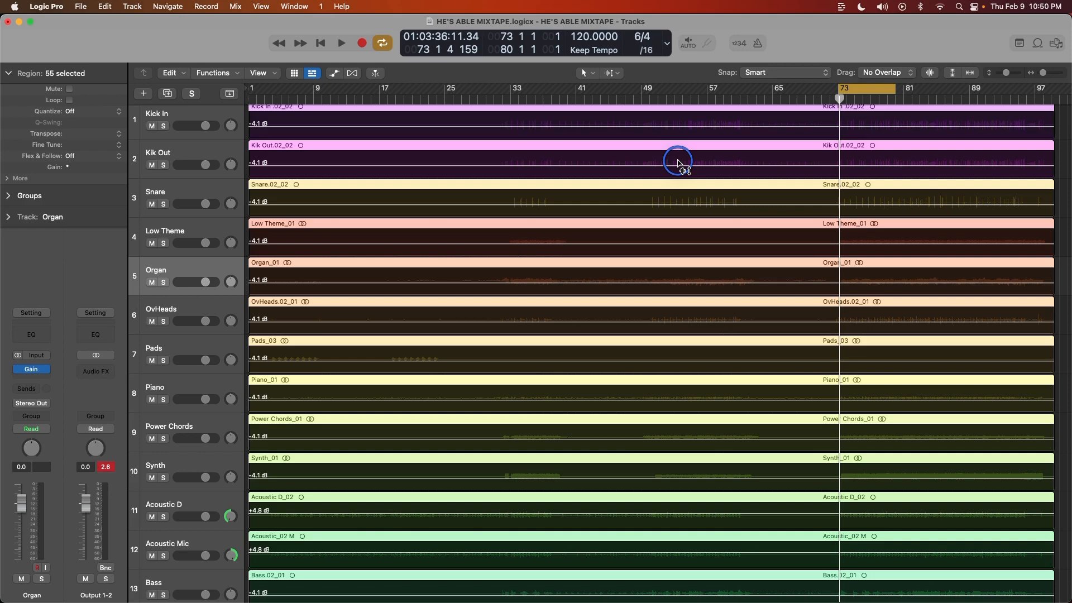
{"action": "left_click_drag", "start_coordinate": [676, 164], "coordinate": [675, 167]}
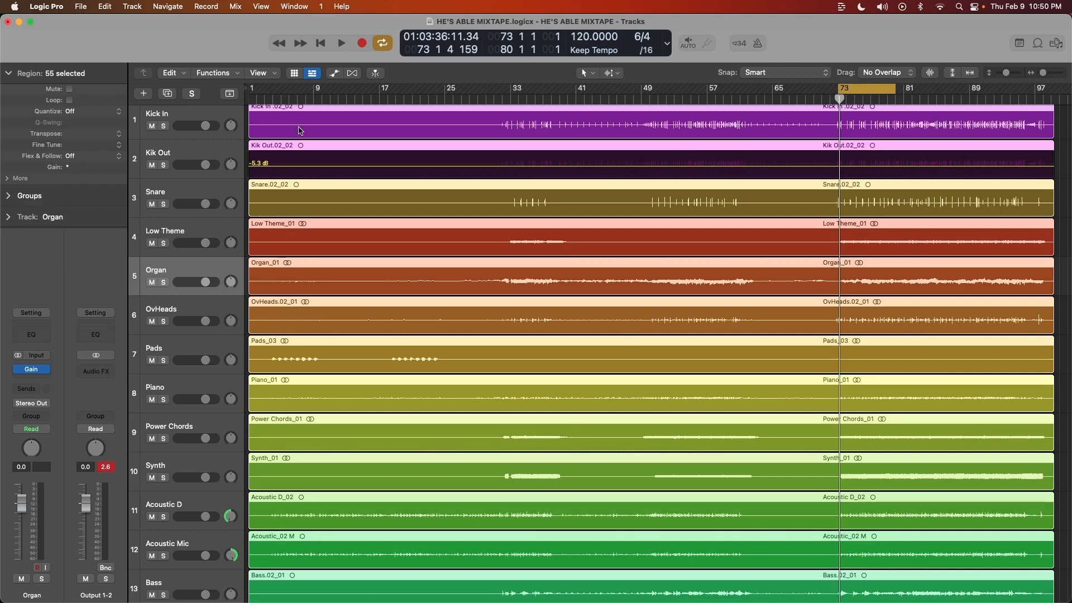
{"action": "mouse_move", "coordinate": [565, 126]}
{"action": "left_mouse_down"}
{"action": "mouse_move", "coordinate": [568, 112]}
{"action": "mouse_move", "coordinate": [555, 137]}
{"action": "mouse_move", "coordinate": [562, 120]}
{"action": "left_mouse_up"}
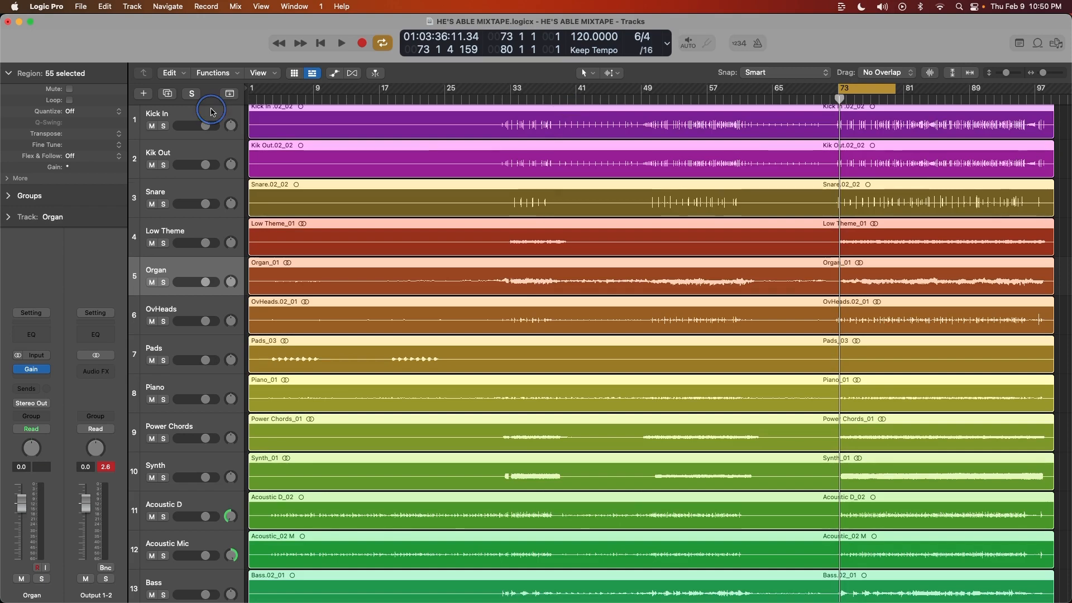
Adjust the gain of the Kick In, Kik Out and Snare regions individually with the Gain Tool, bringing Snare to about -4.3 dB.
{"action": "left_click", "coordinate": [211, 112]}
{"action": "left_click_drag", "start_coordinate": [736, 130], "coordinate": [732, 146]}
{"action": "left_click", "coordinate": [193, 163]}
{"action": "left_click_drag", "start_coordinate": [429, 161], "coordinate": [432, 161]}
{"action": "left_click_drag", "start_coordinate": [313, 209], "coordinate": [313, 209]}
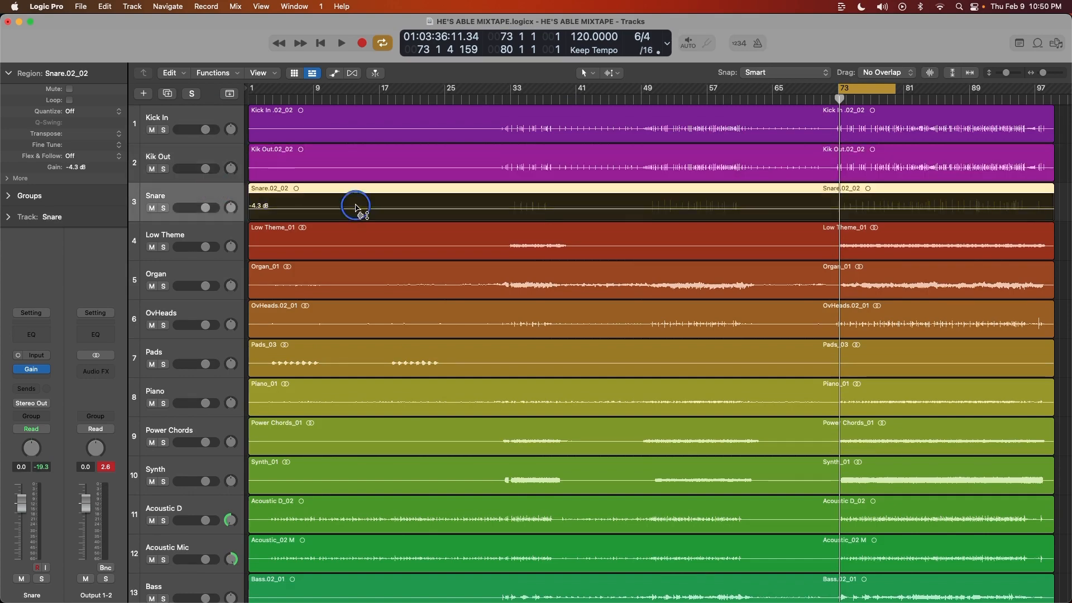
{"action": "left_click_drag", "start_coordinate": [353, 223], "coordinate": [354, 224]}
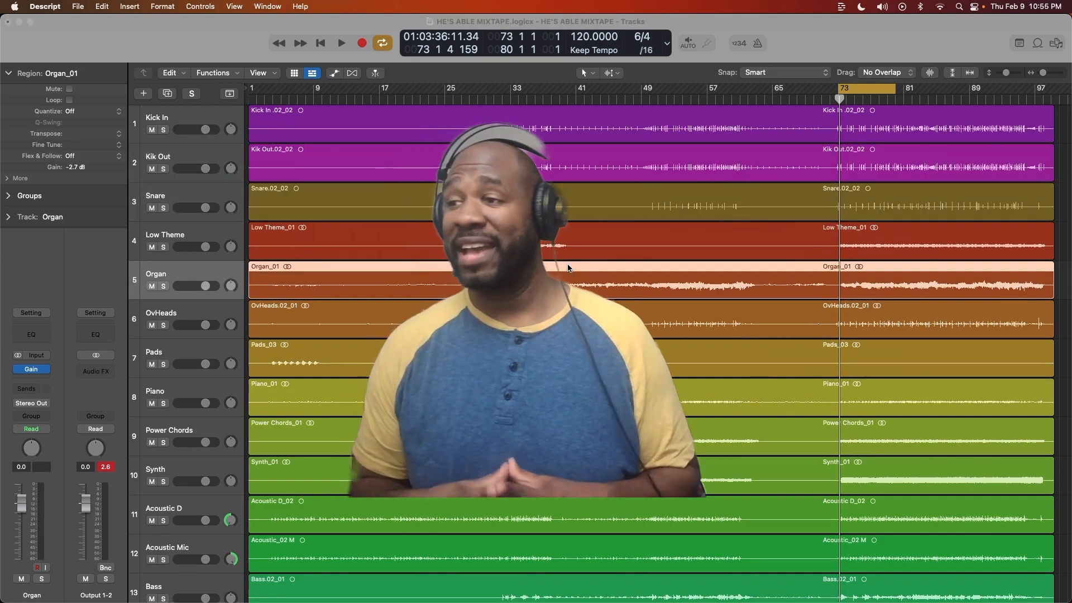